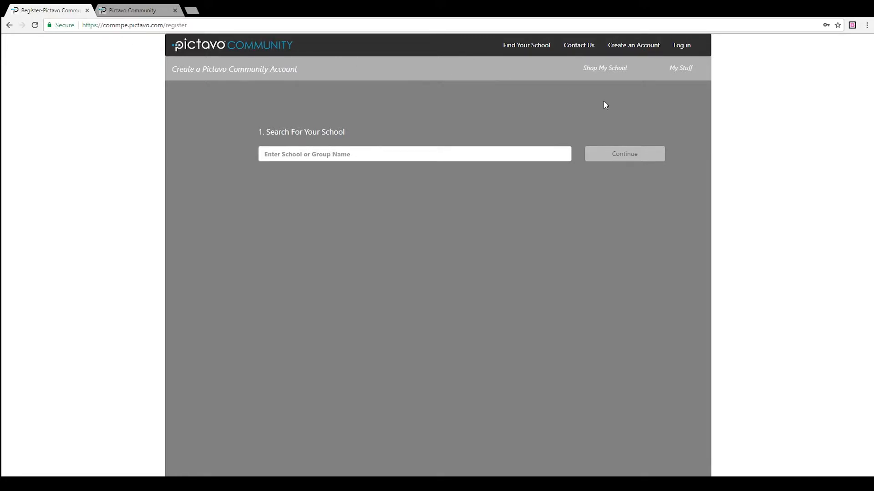
Step: Start a new account registration and choose Grace Miller Elementary School, La Verne, by searching 'grace'
{"action": "left_click", "coordinate": [638, 46]}
{"action": "left_click", "coordinate": [328, 157]}
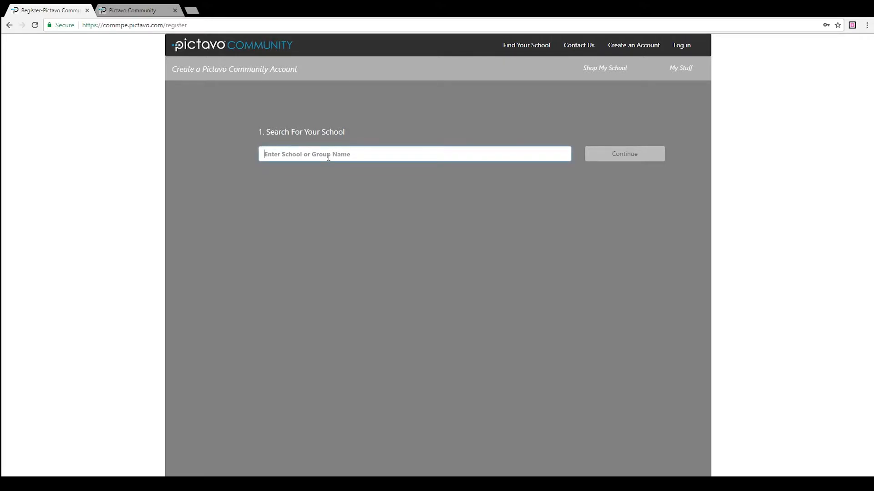
{"action": "type", "text": "grace"}
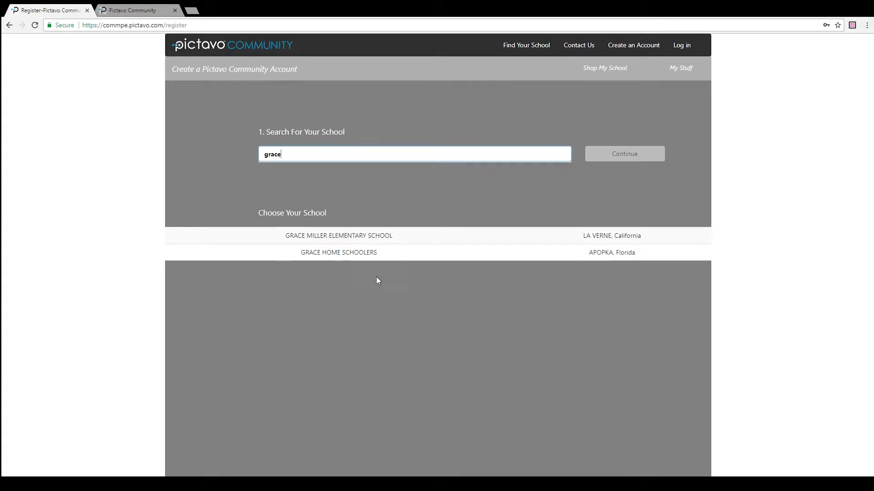
{"action": "left_click", "coordinate": [382, 237]}
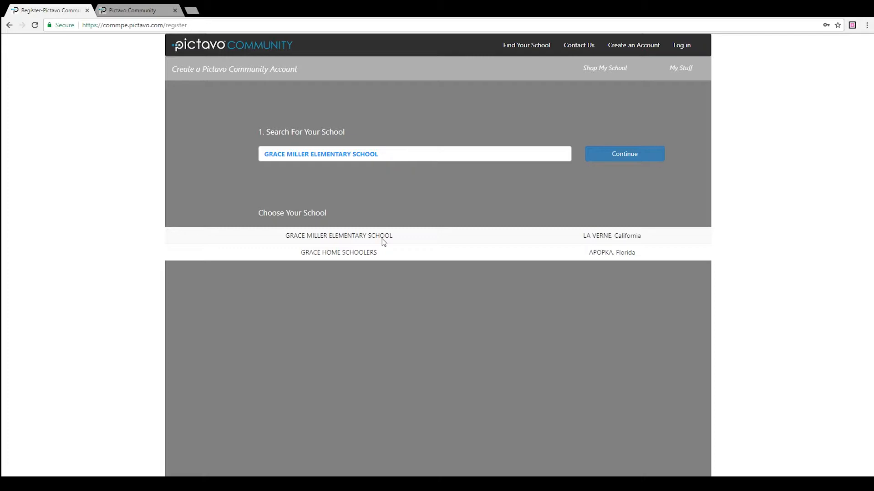
{"action": "left_click", "coordinate": [623, 159]}
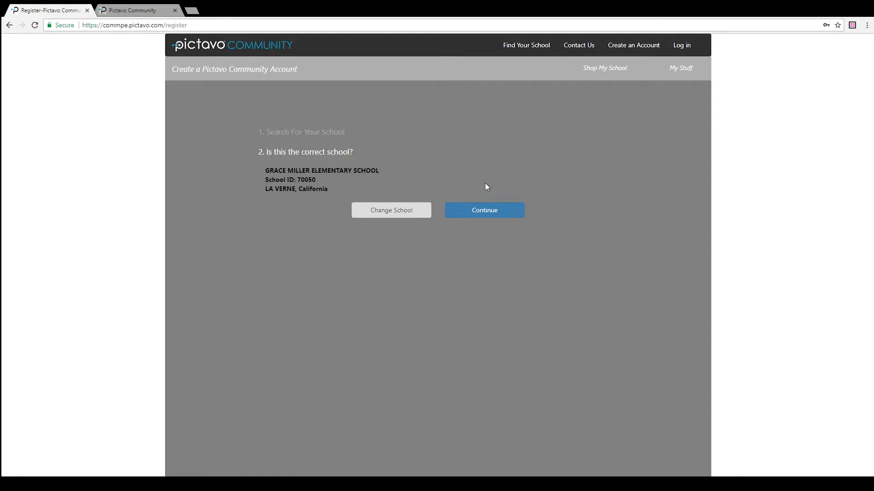
Step: Confirm Grace Miller Elementary School as the correct school to reach Enter Your Details
{"action": "left_click", "coordinate": [492, 221]}
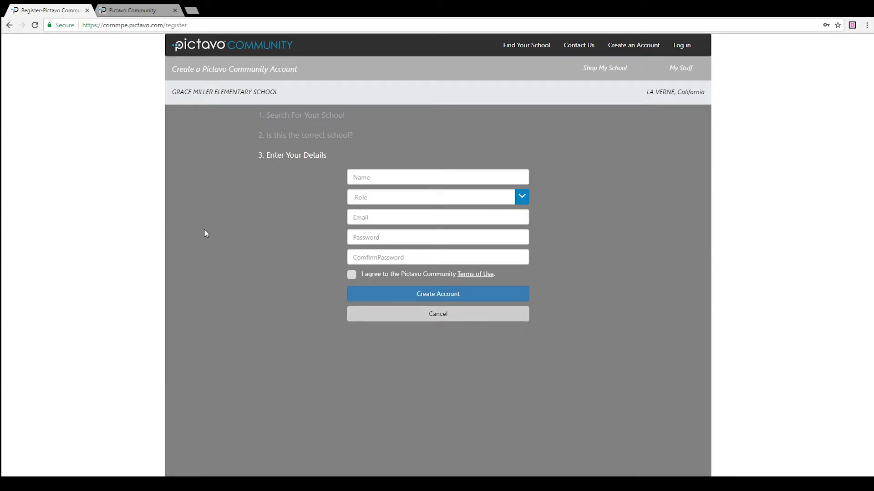
Step: Log in with the saved credentials in the other browser tab and select the school name
{"action": "left_click", "coordinate": [113, 11]}
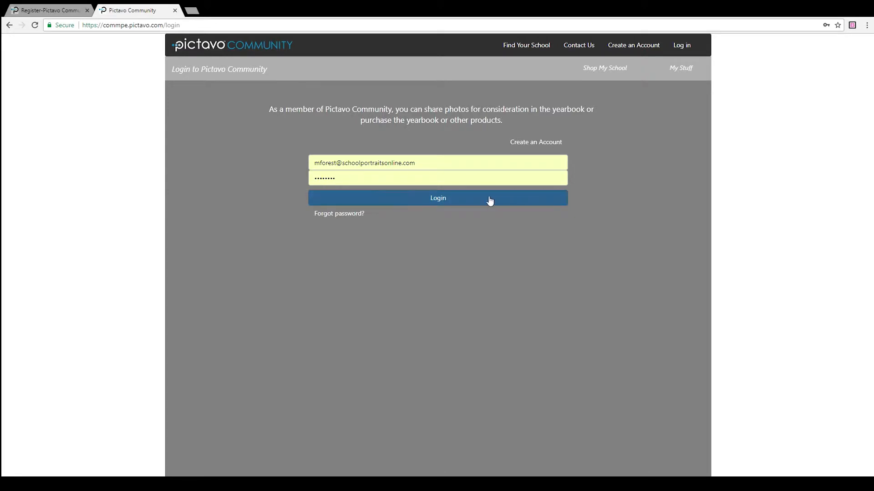
{"action": "left_click", "coordinate": [442, 203]}
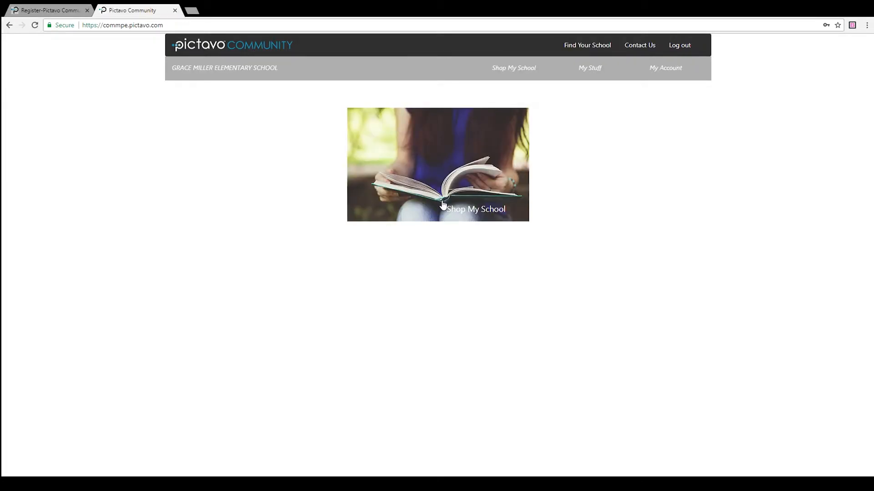
{"action": "left_click_drag", "start_coordinate": [278, 68], "coordinate": [197, 77]}
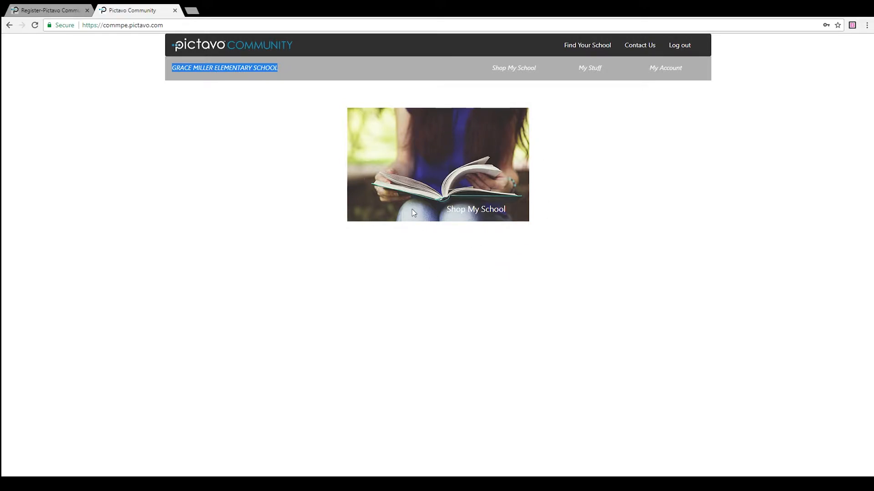
Step: Open Shop My School and scroll to the Quarter-Page ($25.00) and Eighth-Page ($20.00) recognition ads
{"action": "left_click", "coordinate": [440, 195]}
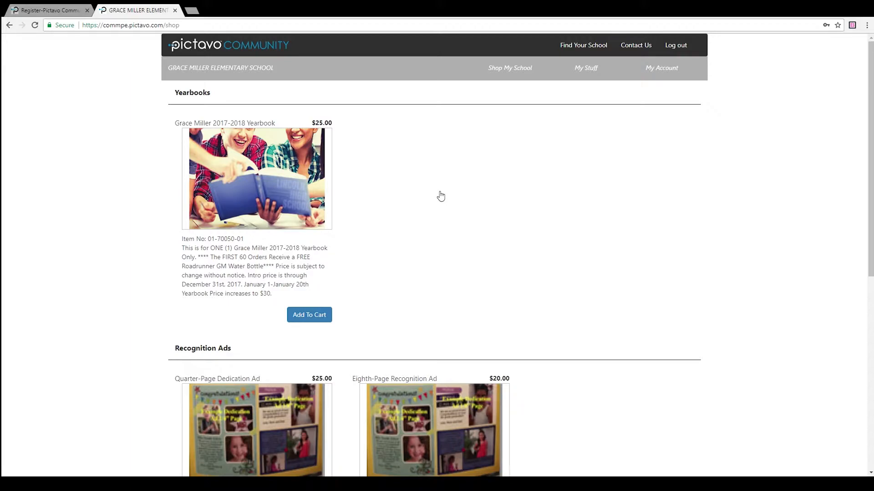
{"action": "scroll", "coordinate": [441, 200], "scroll_direction": "down", "scroll_amount": 5}
{"action": "scroll", "coordinate": [369, 266], "scroll_direction": "up", "scroll_amount": 4}
{"action": "scroll", "coordinate": [370, 227], "scroll_direction": "down", "scroll_amount": 2}
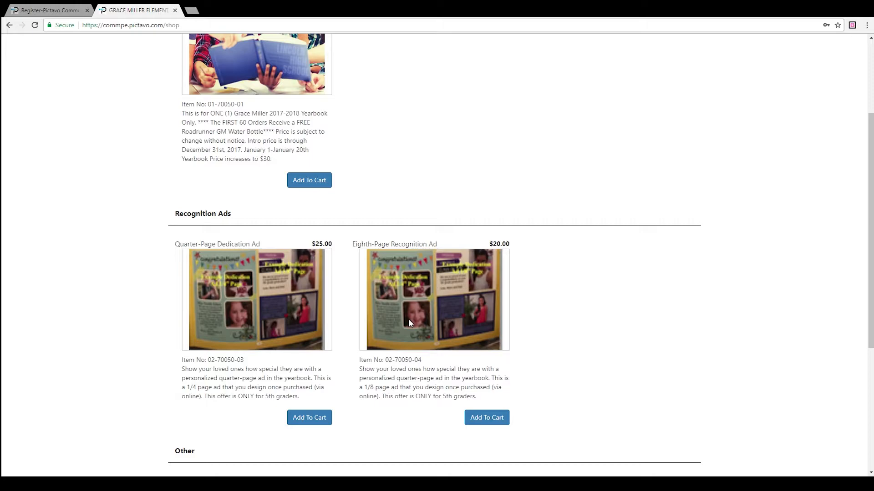
Step: Add a $20.00 Eighth-Page Recognition Ad for the student, entering their name and grade / homeroom Other
{"action": "left_click", "coordinate": [486, 419]}
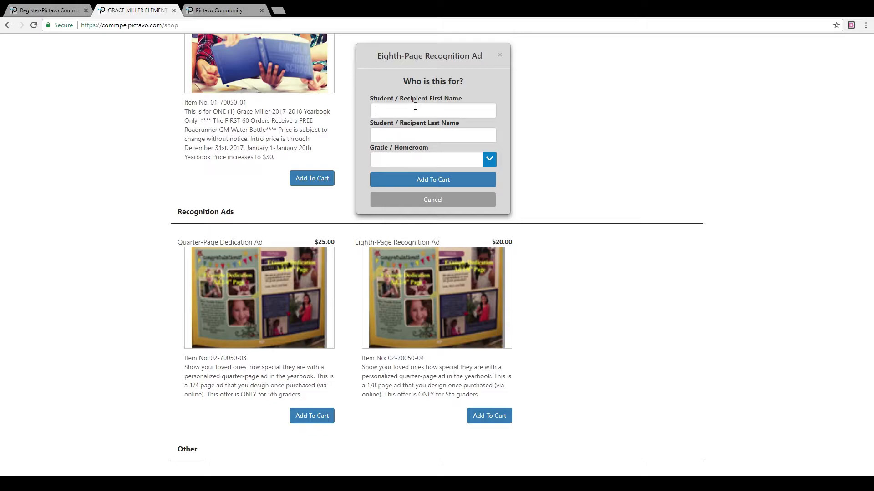
{"action": "left_click", "coordinate": [406, 130]}
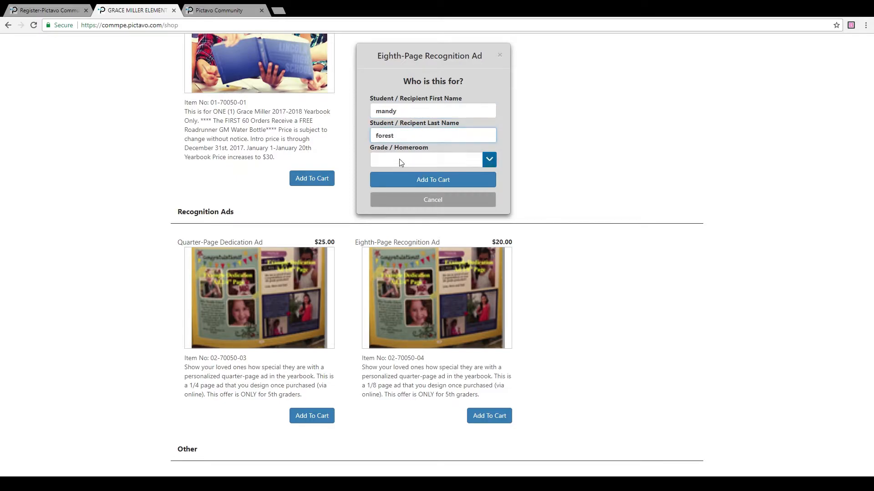
{"action": "key", "text": "Tab"}
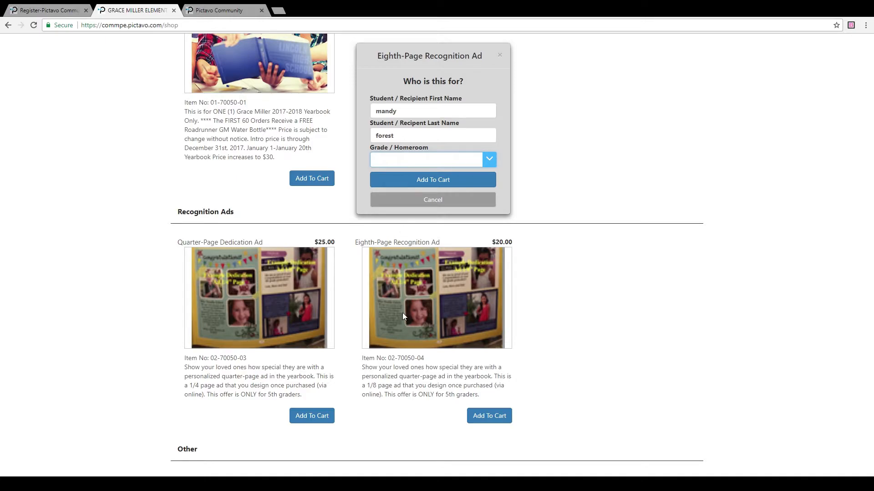
{"action": "left_click", "coordinate": [404, 184]}
{"action": "left_click", "coordinate": [410, 184]}
{"action": "scroll", "coordinate": [741, 332], "scroll_direction": "up", "scroll_amount": 2}
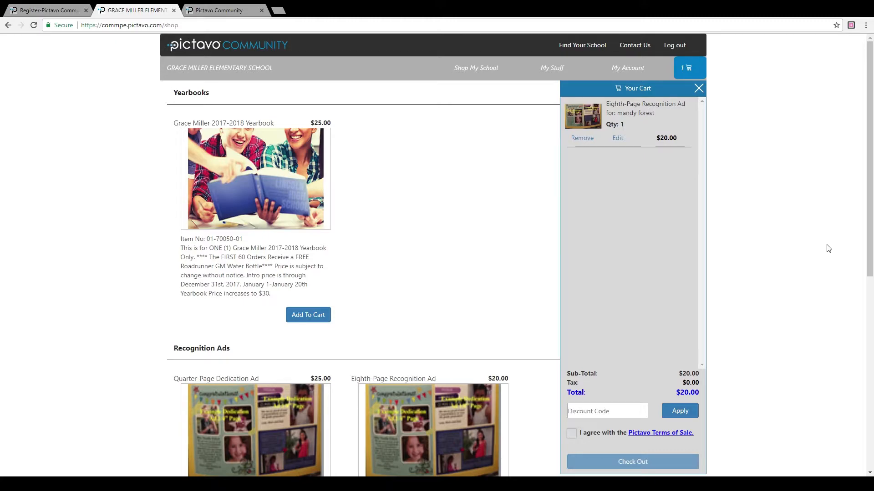
Step: Accept the Pictavo Terms of Sale and check out the $20.00 cart
{"action": "scroll", "coordinate": [681, 229], "scroll_direction": "down", "scroll_amount": 1}
{"action": "scroll", "coordinate": [681, 228], "scroll_direction": "up", "scroll_amount": 1}
{"action": "left_click", "coordinate": [571, 433]}
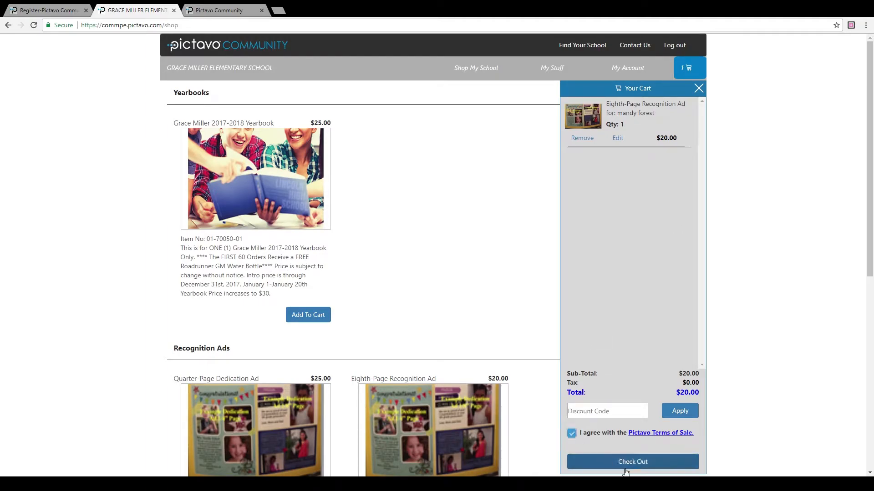
{"action": "left_click", "coordinate": [643, 464]}
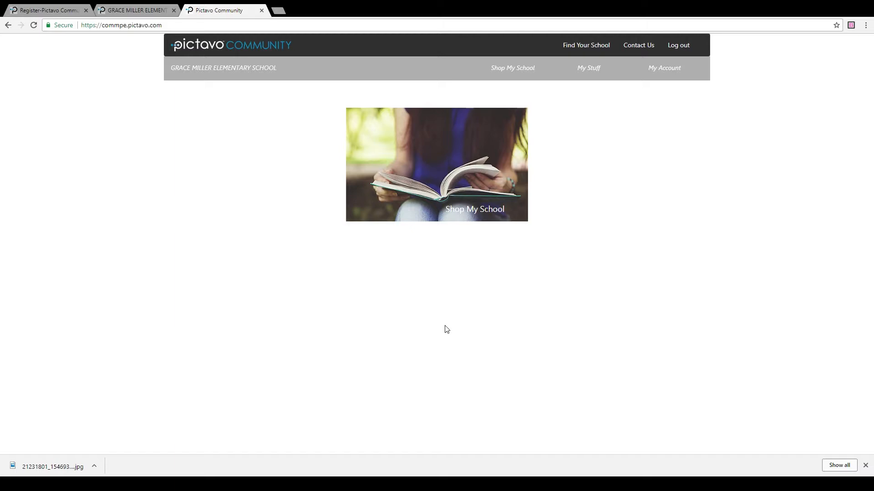
Step: Open the purchased Quarter-Page Dedication Ad for editing from My Stuff
{"action": "left_click", "coordinate": [594, 68]}
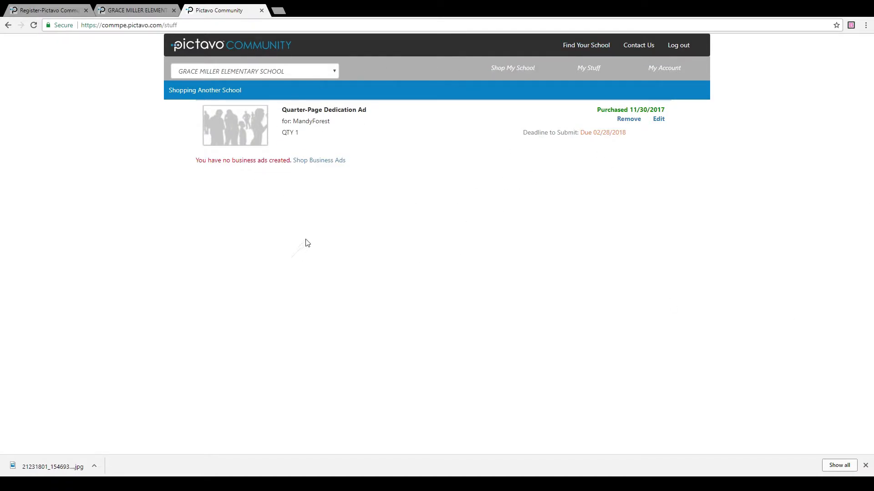
{"action": "left_click", "coordinate": [658, 119]}
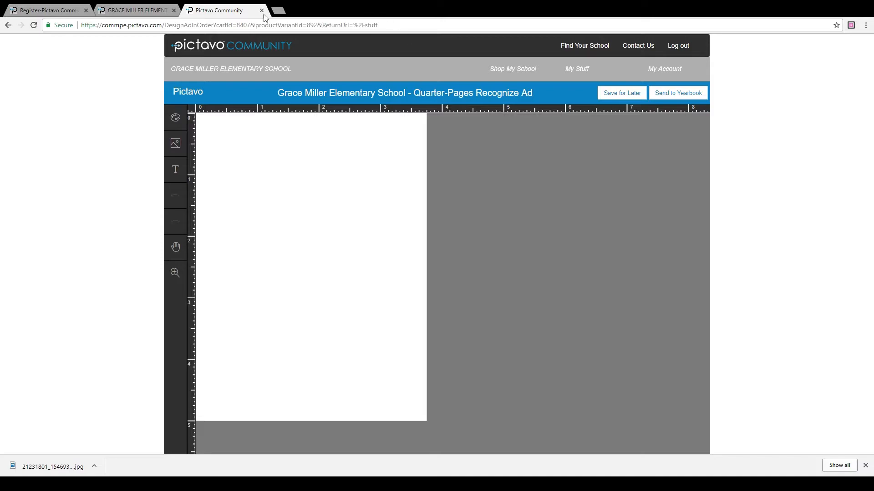
Step: Apply the '4th & 5' graduation template from the Art palette's Templates to the ad page
{"action": "left_click", "coordinate": [174, 120]}
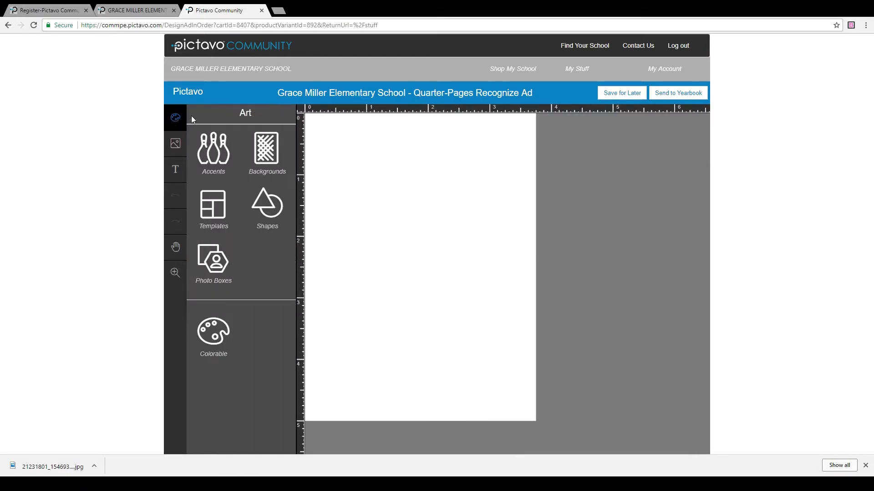
{"action": "left_click", "coordinate": [214, 209]}
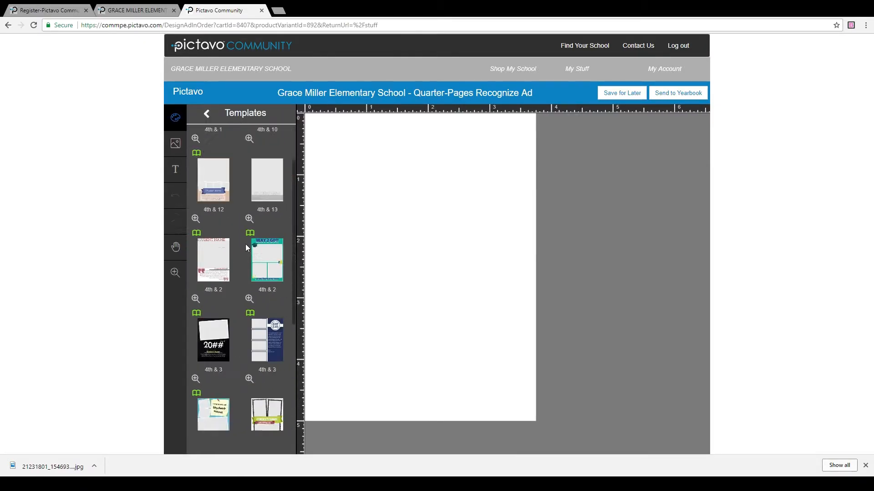
{"action": "scroll", "coordinate": [241, 337], "scroll_direction": "down", "scroll_amount": 1}
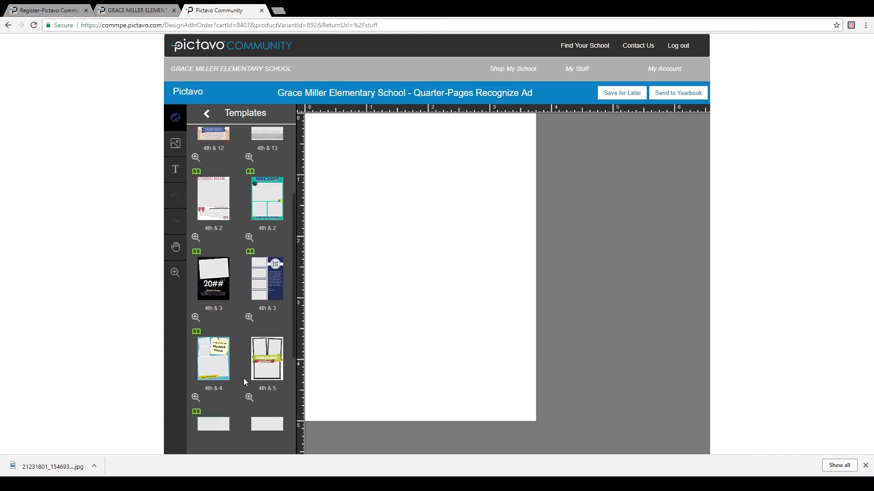
{"action": "left_click_drag", "start_coordinate": [380, 242], "coordinate": [456, 234]}
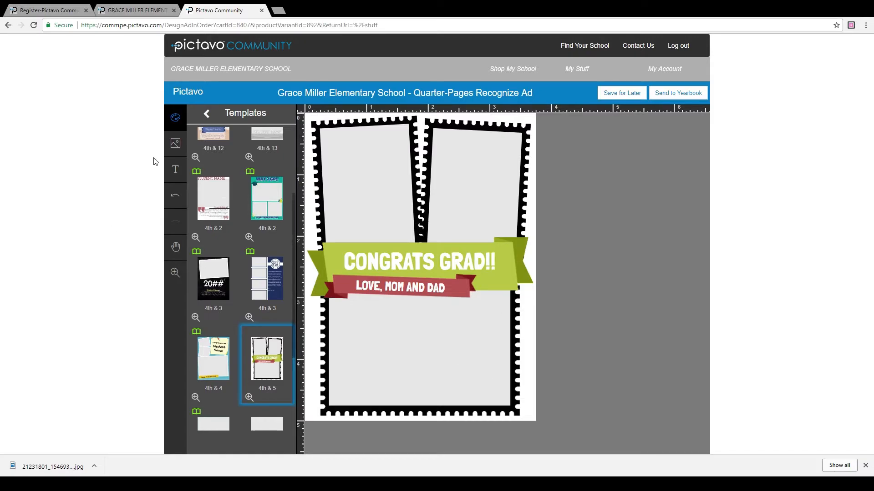
Step: Show the five uploaded photos in My Images and drag the first one over the ad
{"action": "left_click", "coordinate": [173, 147]}
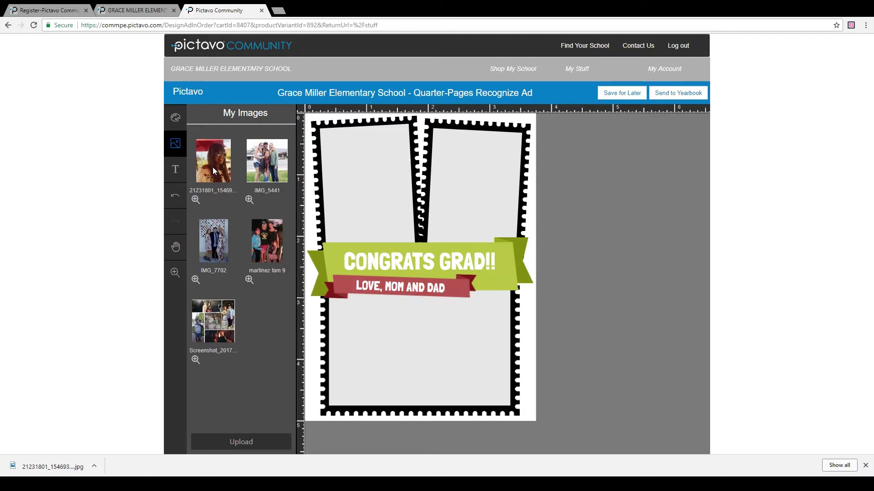
{"action": "left_click_drag", "start_coordinate": [239, 168], "coordinate": [388, 178]}
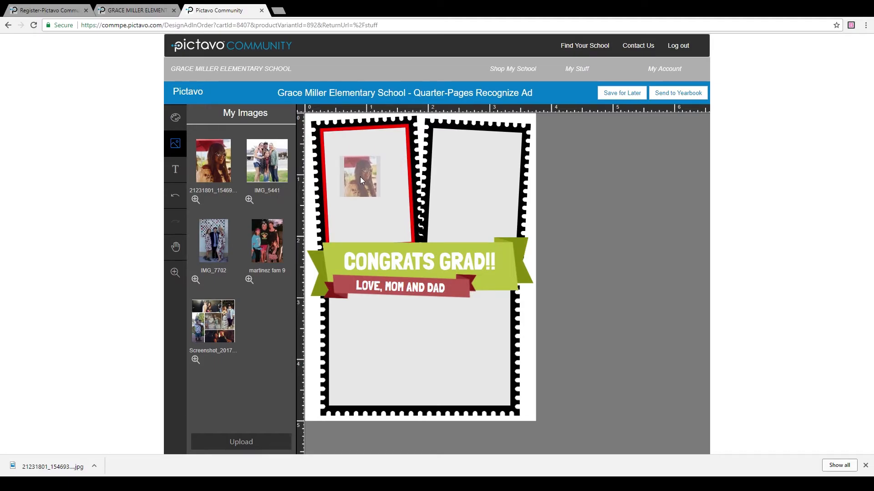
Step: Place the portrait top-left, then crop, move and enlarge the IMG_5441 group photo to fill the lower frame
{"action": "left_click_drag", "start_coordinate": [361, 178], "coordinate": [360, 176]}
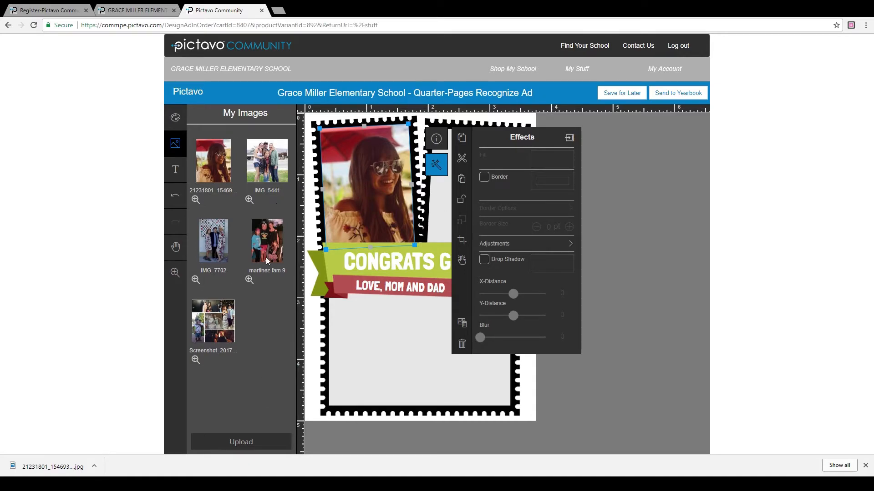
{"action": "left_click_drag", "start_coordinate": [267, 162], "coordinate": [415, 349]}
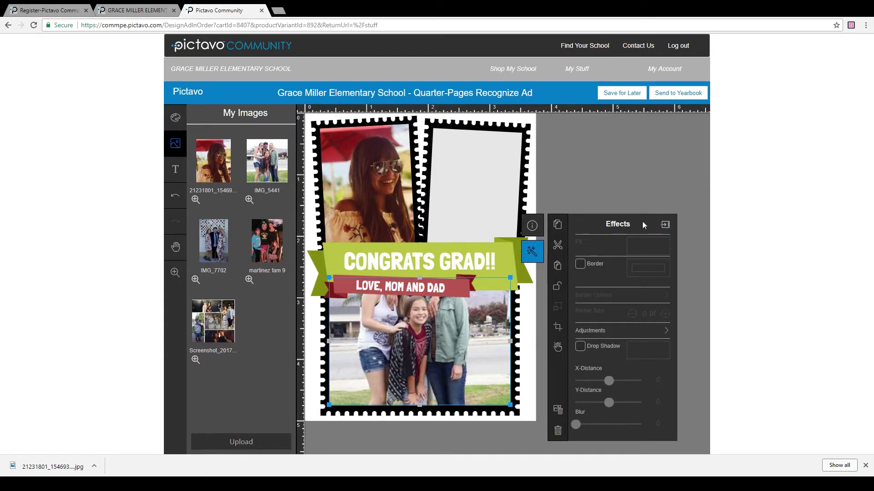
{"action": "left_click", "coordinate": [558, 332]}
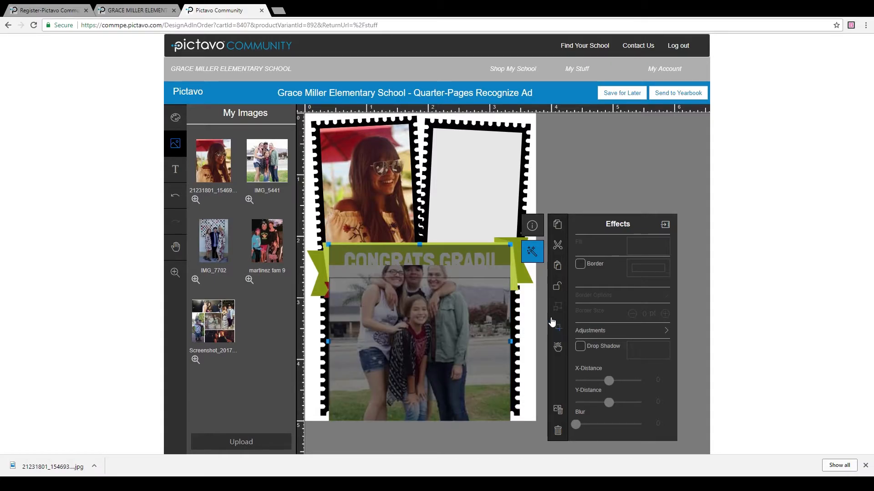
{"action": "mouse_move", "coordinate": [431, 255]}
{"action": "left_mouse_down"}
{"action": "mouse_move", "coordinate": [432, 247]}
{"action": "mouse_move", "coordinate": [430, 255]}
{"action": "left_mouse_up"}
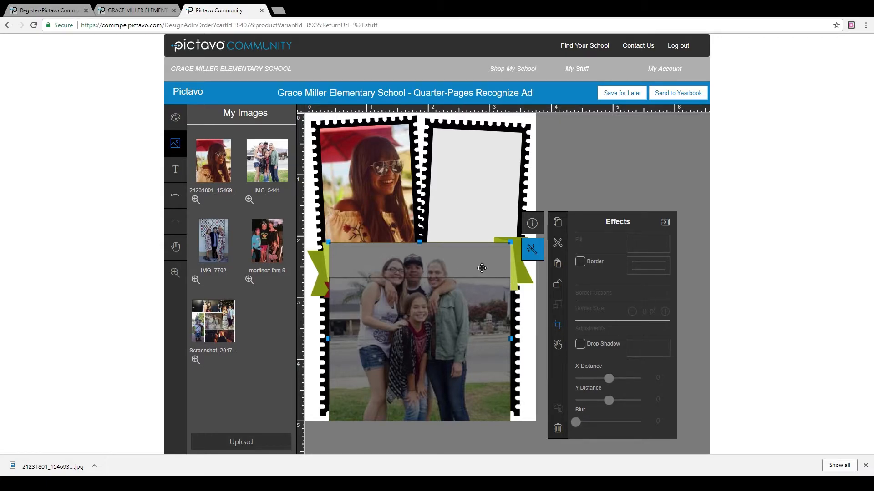
{"action": "left_click_drag", "start_coordinate": [412, 258], "coordinate": [449, 302]}
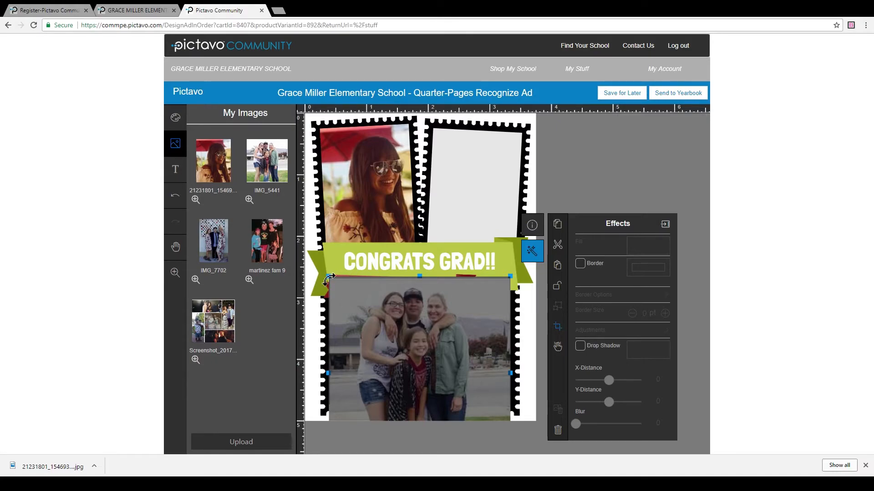
{"action": "left_click_drag", "start_coordinate": [326, 276], "coordinate": [352, 276]}
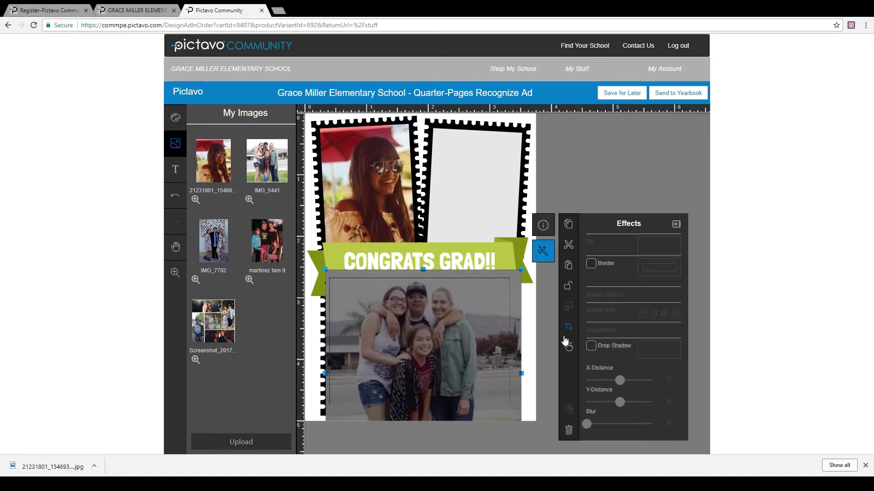
{"action": "left_click", "coordinate": [532, 333]}
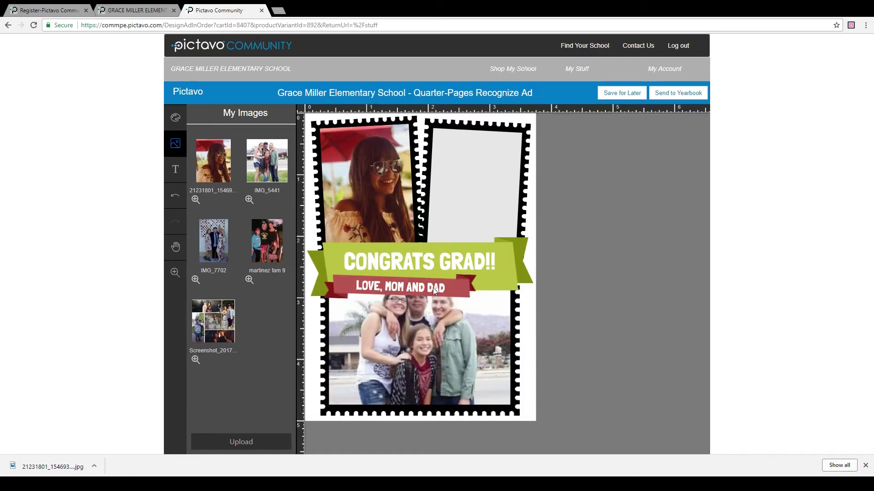
Step: Nudge the lower stamp frame holding the group photo slightly down and to the left
{"action": "left_click", "coordinate": [453, 296]}
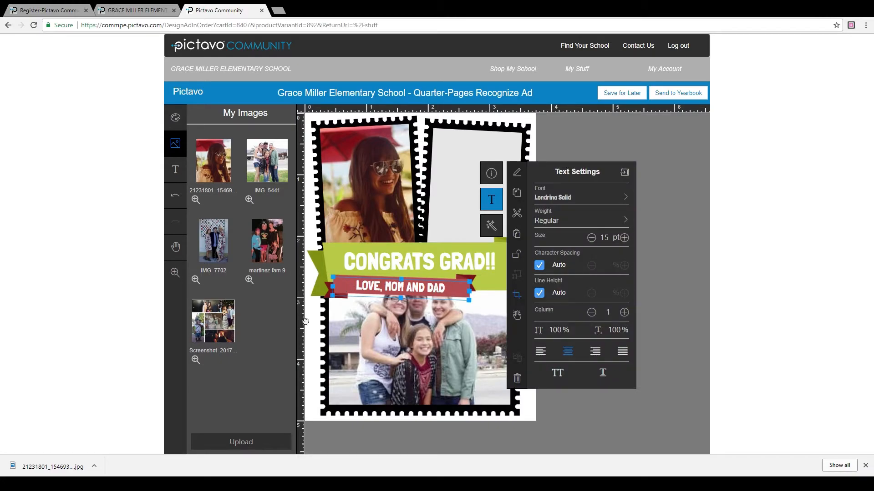
{"action": "left_click", "coordinate": [346, 302]}
{"action": "left_click", "coordinate": [398, 343]}
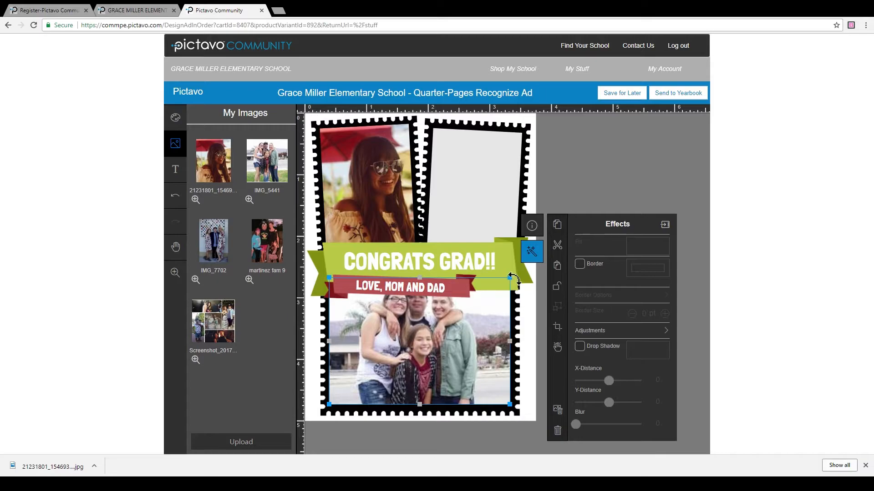
{"action": "left_click", "coordinate": [532, 326]}
{"action": "left_click", "coordinate": [517, 333]}
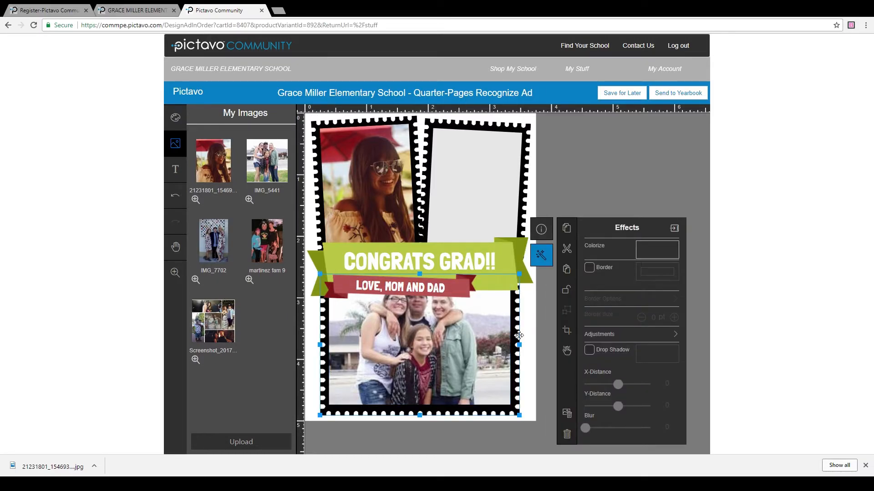
{"action": "left_click_drag", "start_coordinate": [519, 335], "coordinate": [517, 341]}
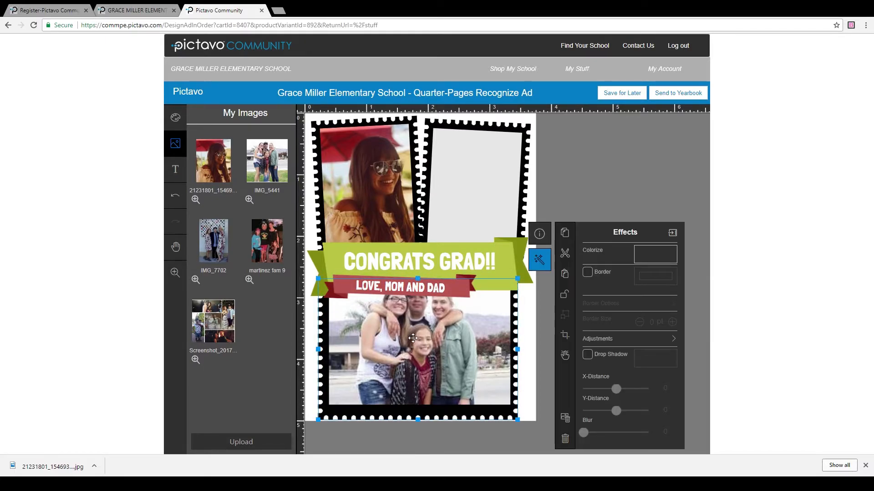
{"action": "left_click_drag", "start_coordinate": [403, 332], "coordinate": [395, 339]}
Step: Reposition the group photo inside its frame, then place martinez fam 9 in the empty top-right frame
{"action": "left_click", "coordinate": [392, 332]}
{"action": "double_click", "coordinate": [392, 332]}
{"action": "left_click", "coordinate": [541, 326]}
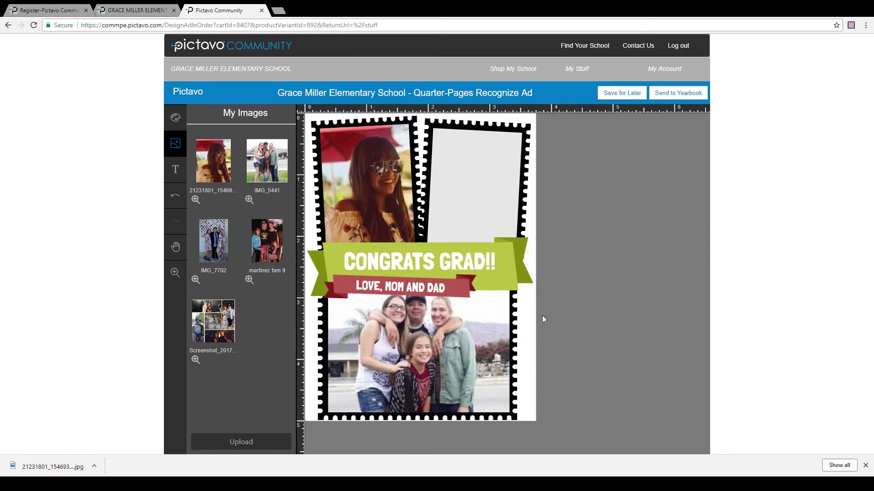
{"action": "left_click_drag", "start_coordinate": [267, 241], "coordinate": [484, 178]}
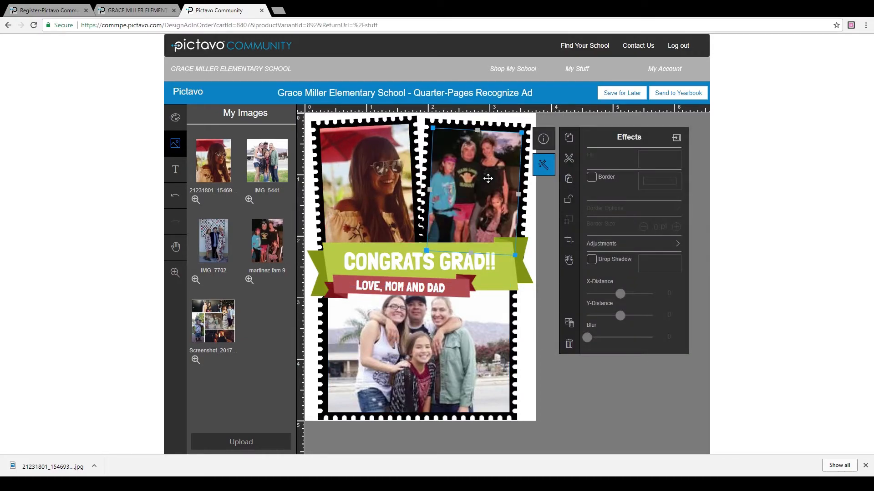
{"action": "left_click", "coordinate": [535, 210]}
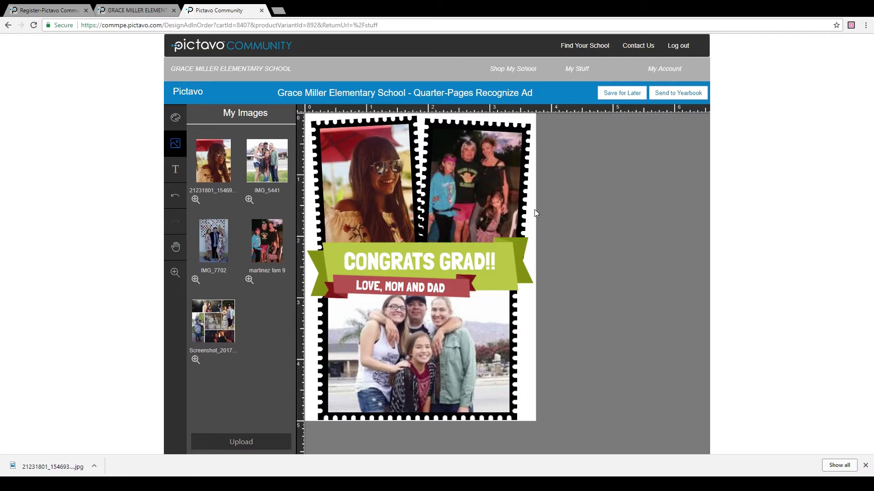
Step: Replace the green banner's CONGRATS GRAD!! with 'Congrats Madison!'
{"action": "left_click", "coordinate": [403, 268]}
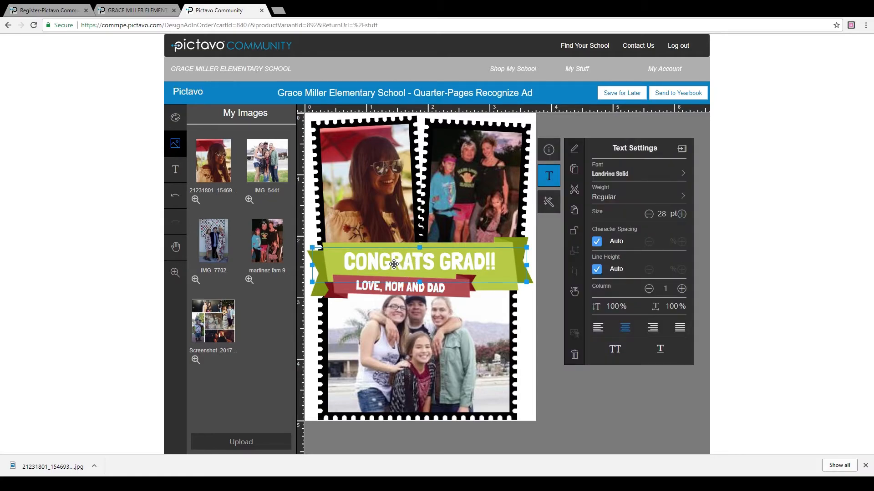
{"action": "double_click", "coordinate": [394, 264]}
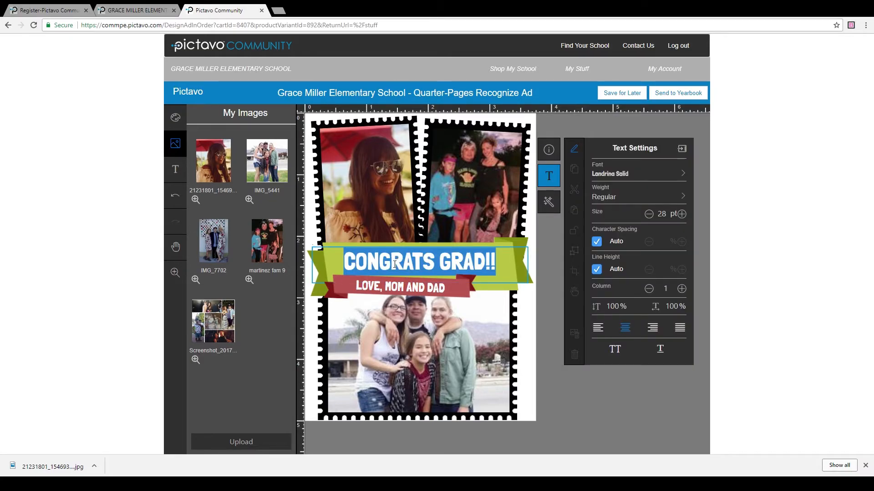
{"action": "type", "text": "Congrats Madison!"}
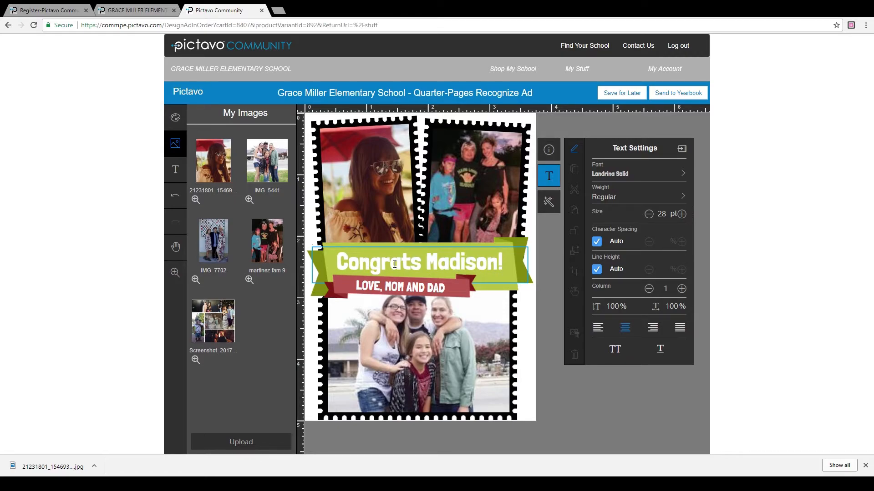
Step: Replace LOVE, MOM AND DAD on the red banner with 'Class of 2018'
{"action": "left_click", "coordinate": [392, 290]}
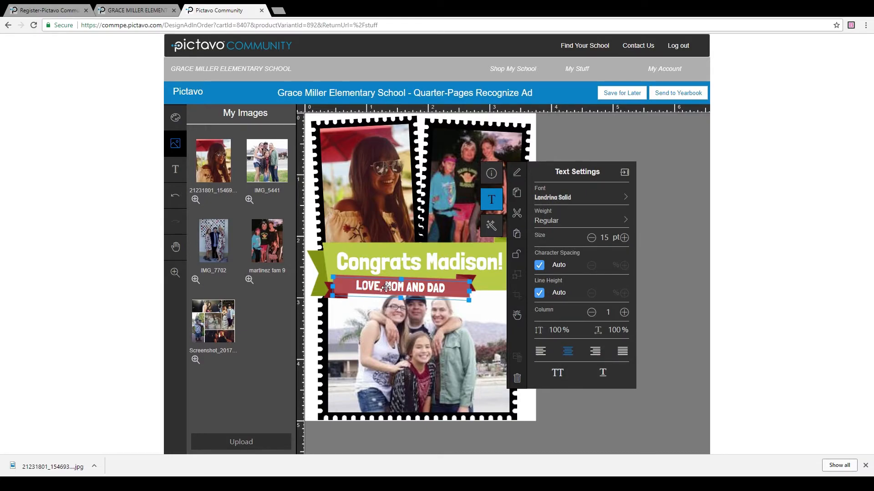
{"action": "double_click", "coordinate": [433, 287]}
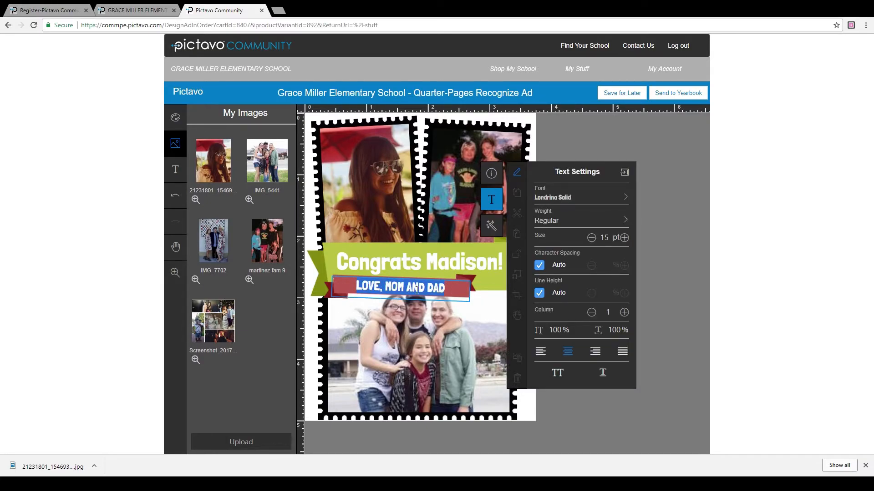
{"action": "left_click", "coordinate": [312, 326]}
{"action": "triple_click", "coordinate": [401, 287]}
{"action": "type", "text": "CX"}
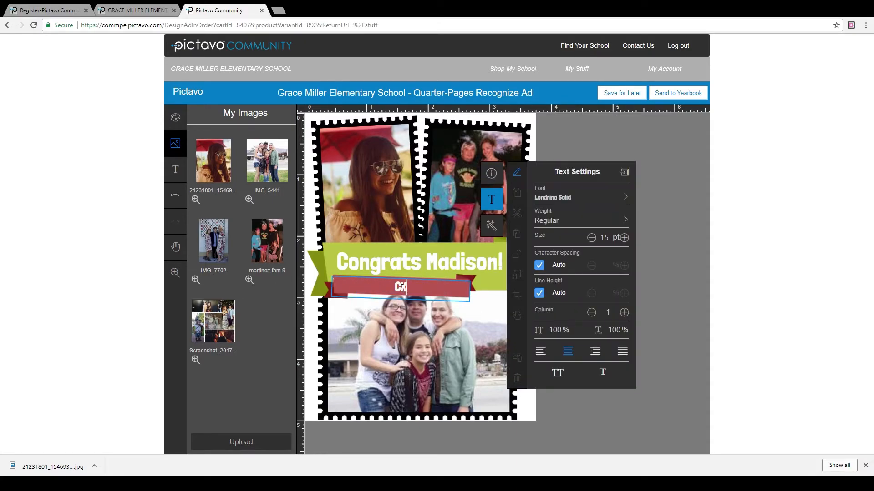
{"action": "key", "text": "BackSpace"}
{"action": "type", "text": "lass o"}
{"action": "type", "text": "f 2085"}
{"action": "key", "text": "BackSpace"}
{"action": "key", "text": "BackSpace"}
{"action": "type", "text": "18"}
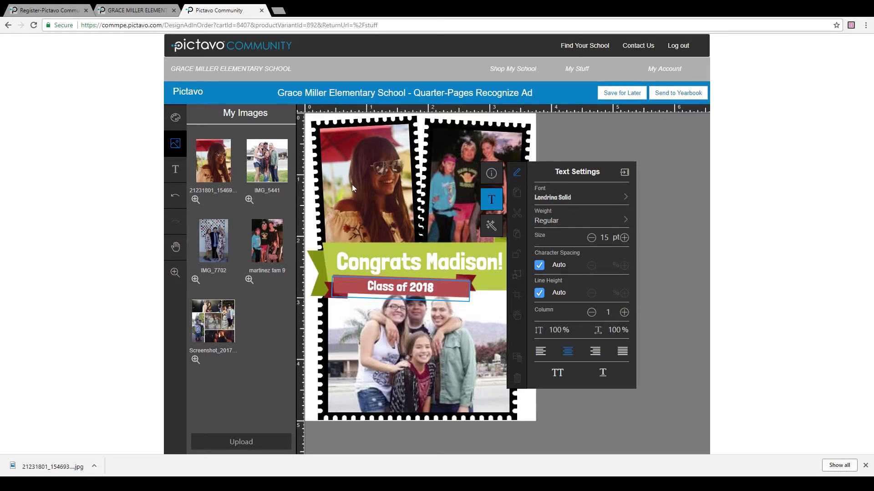
{"action": "left_click", "coordinate": [311, 222]}
{"action": "left_click", "coordinate": [381, 257]}
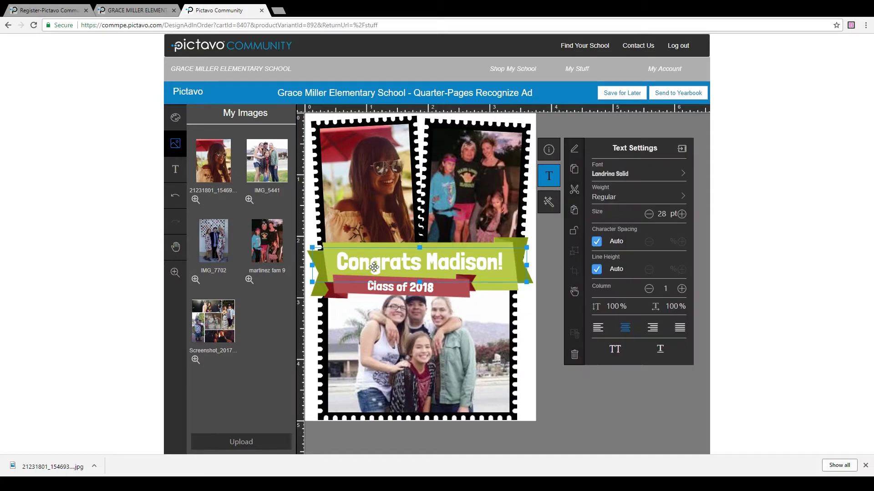
{"action": "left_click", "coordinate": [311, 319]}
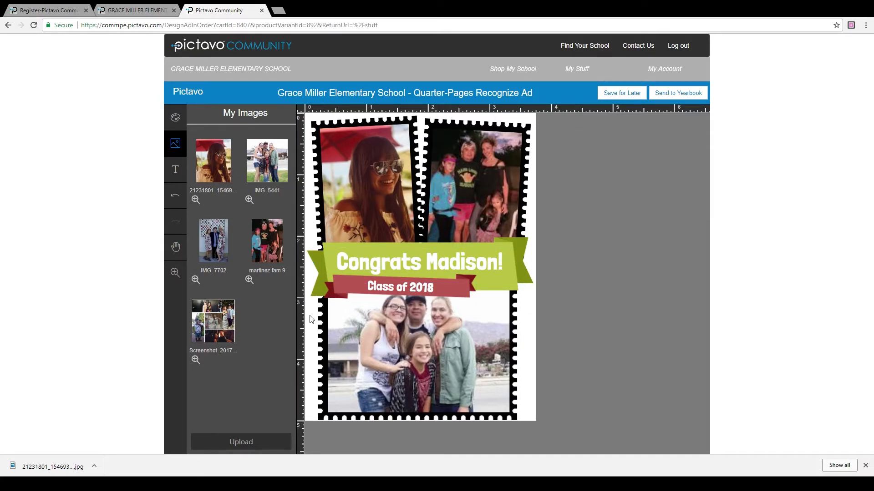
{"action": "left_click", "coordinate": [367, 265]}
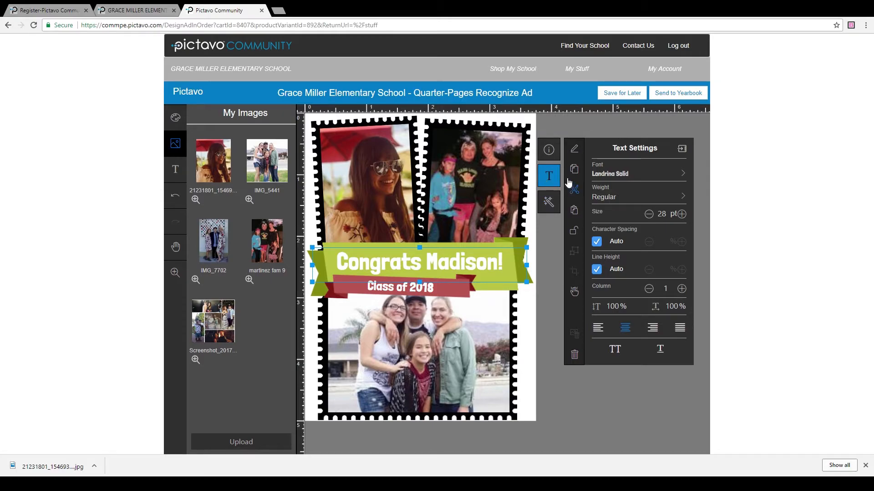
{"action": "left_click", "coordinate": [617, 173]}
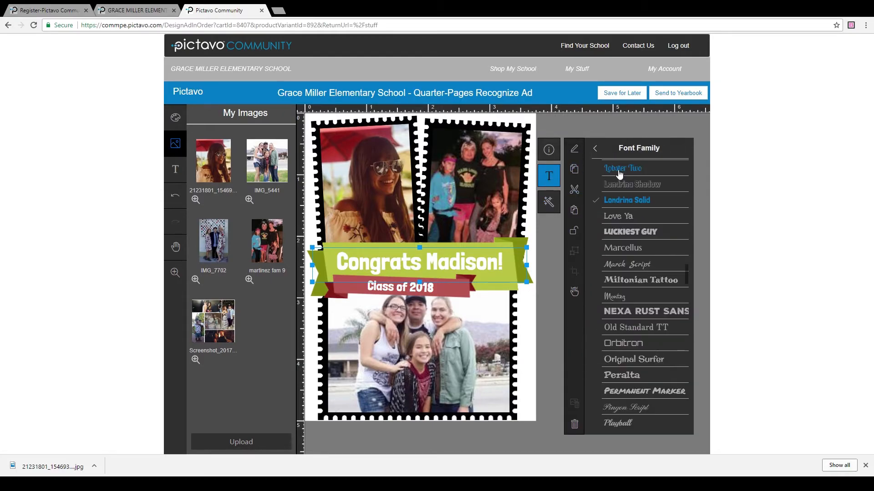
{"action": "scroll", "coordinate": [650, 393], "scroll_direction": "down", "scroll_amount": 5}
{"action": "scroll", "coordinate": [650, 393], "scroll_direction": "up", "scroll_amount": 15}
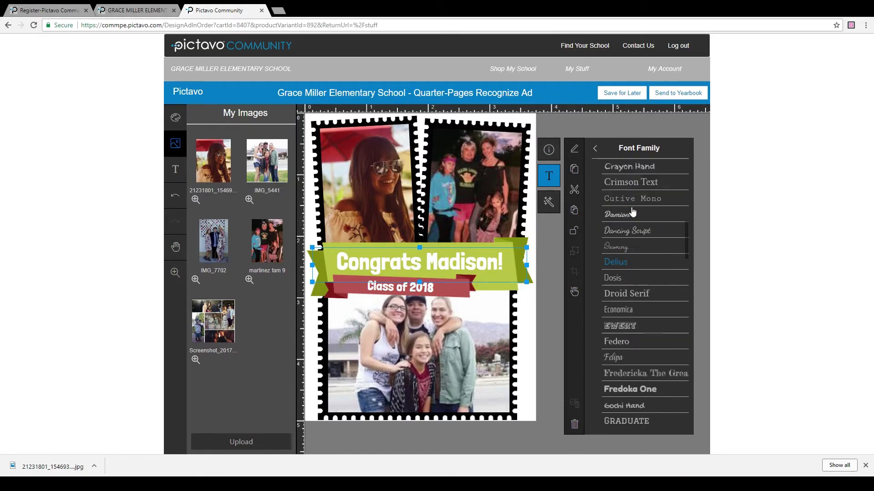
{"action": "left_click", "coordinate": [595, 148]}
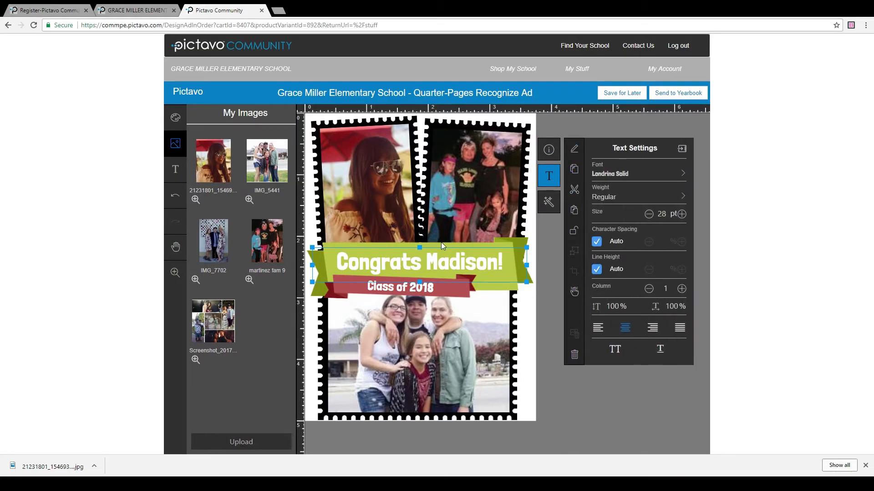
{"action": "left_click", "coordinate": [528, 320]}
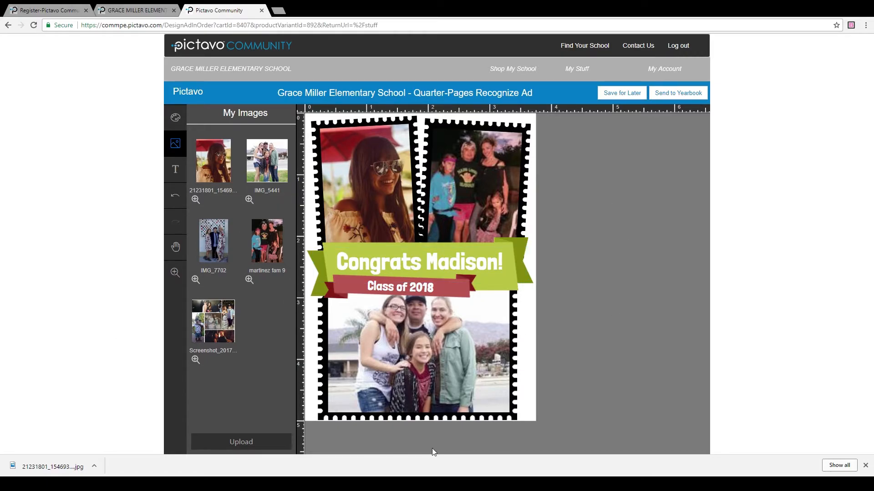
{"action": "left_click", "coordinate": [176, 121]}
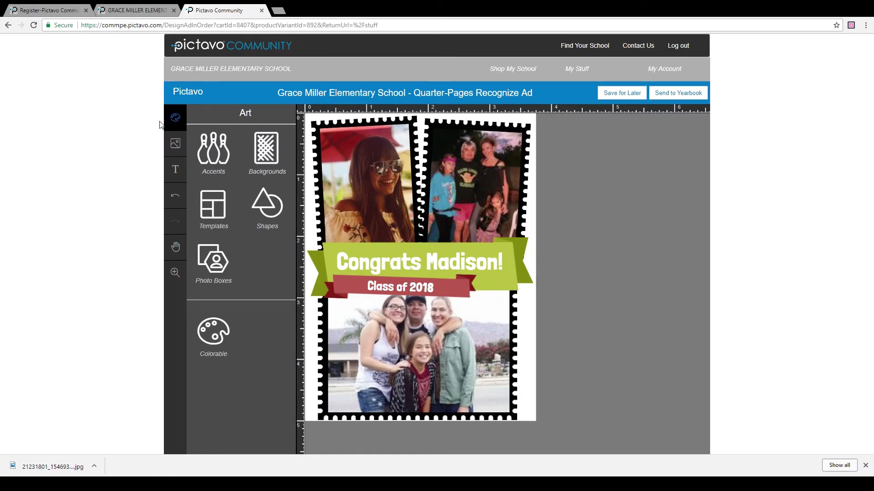
{"action": "left_click", "coordinate": [266, 150]}
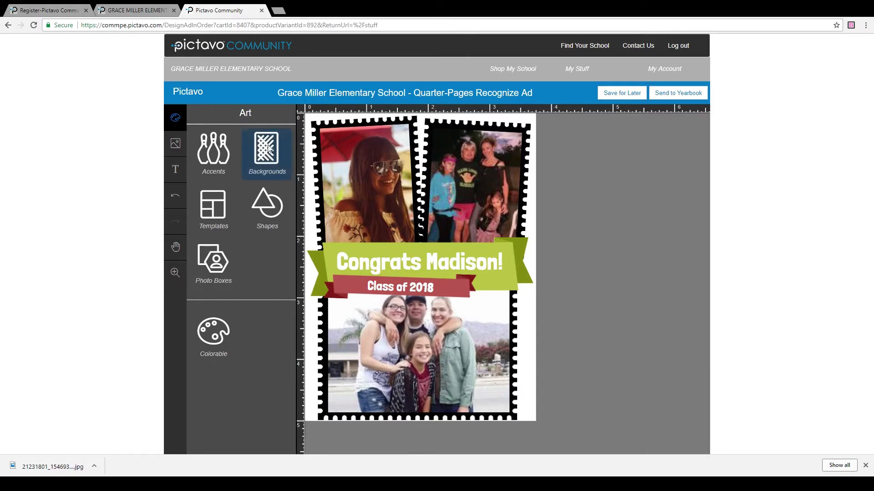
{"action": "scroll", "coordinate": [280, 229], "scroll_direction": "down", "scroll_amount": 15}
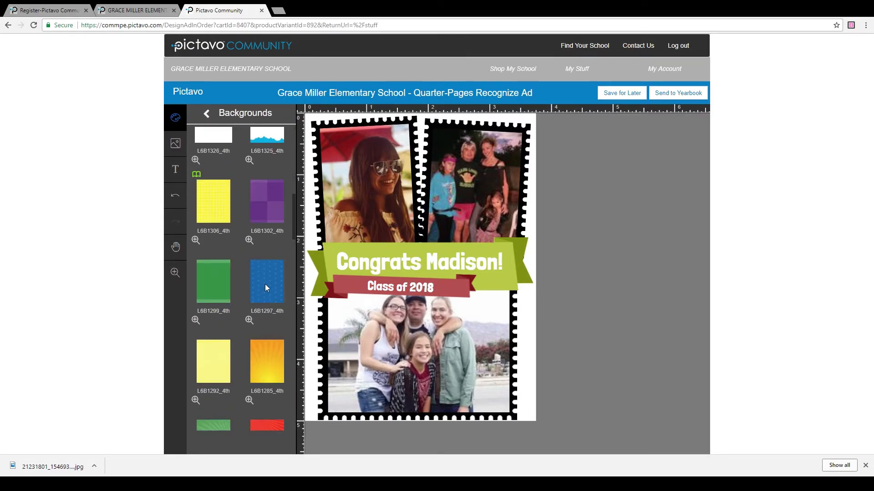
{"action": "scroll", "coordinate": [255, 356], "scroll_direction": "down", "scroll_amount": 2}
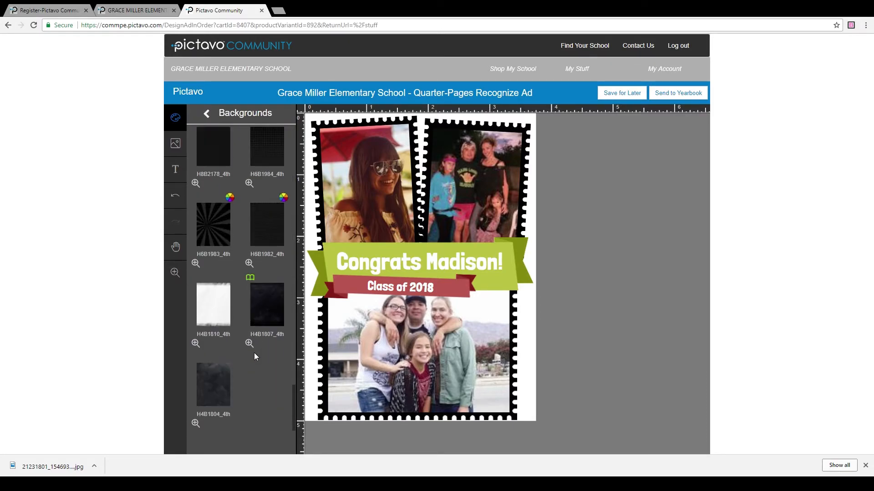
{"action": "scroll", "coordinate": [242, 363], "scroll_direction": "up", "scroll_amount": 15}
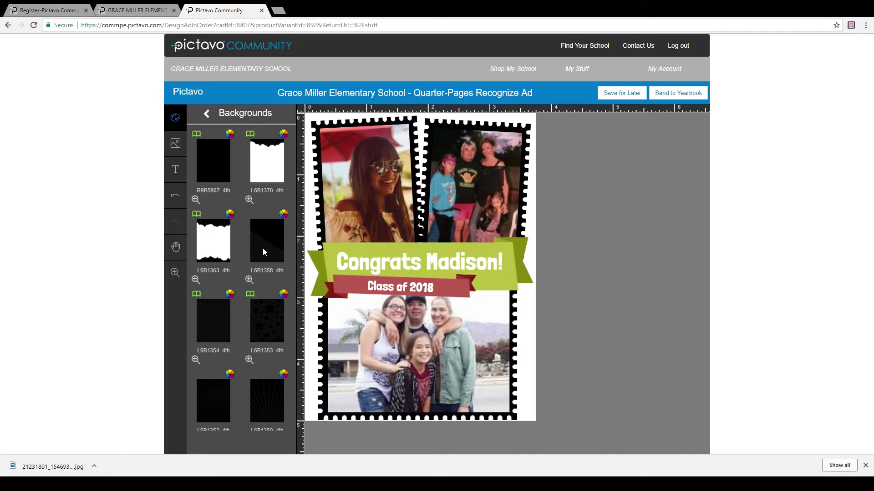
{"action": "scroll", "coordinate": [263, 247], "scroll_direction": "down", "scroll_amount": 2}
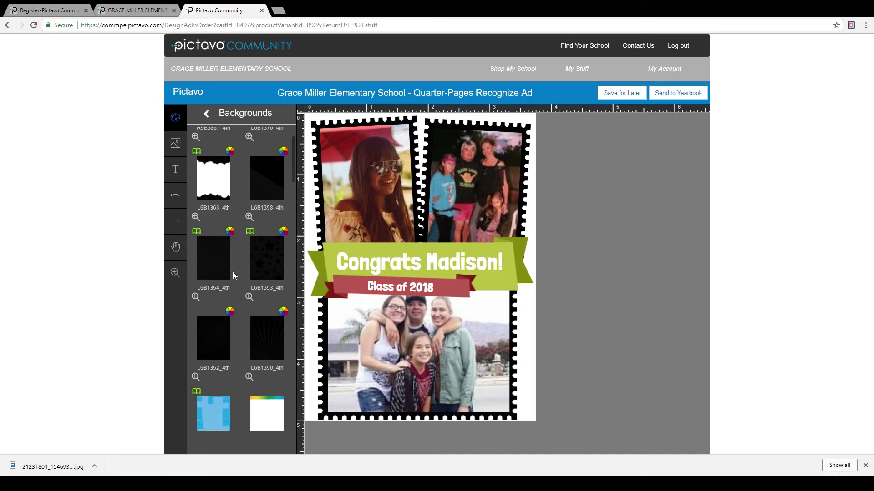
{"action": "scroll", "coordinate": [238, 254], "scroll_direction": "up", "scroll_amount": 2}
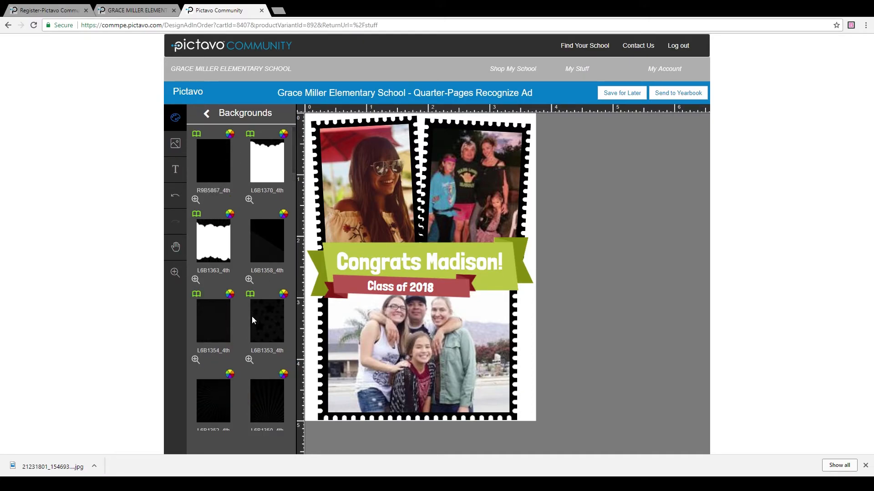
{"action": "scroll", "coordinate": [246, 342], "scroll_direction": "down", "scroll_amount": 6}
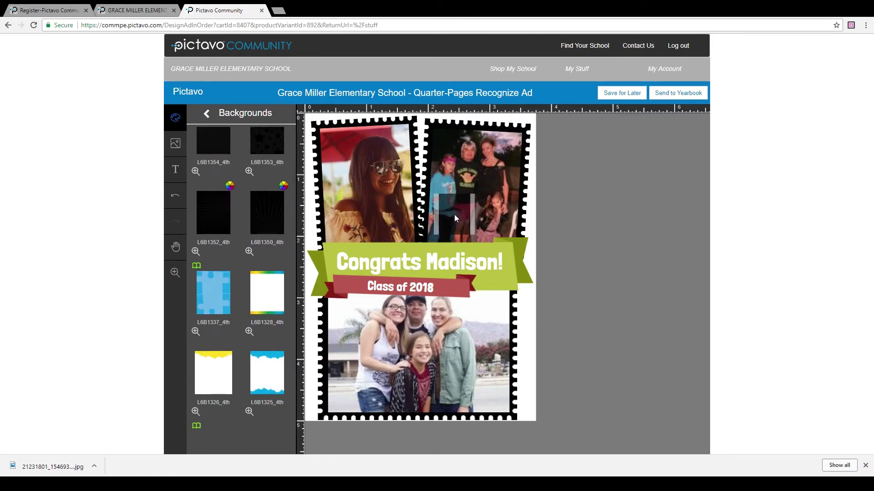
Step: Apply the dark L6B1350_4th sunburst background to the ad and select it to show its effects
{"action": "left_click_drag", "start_coordinate": [446, 218], "coordinate": [446, 218]}
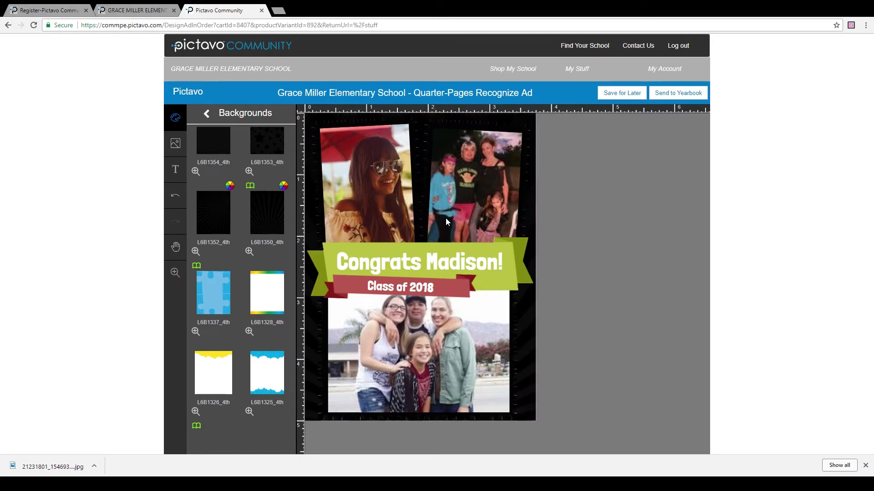
{"action": "left_click", "coordinate": [532, 336]}
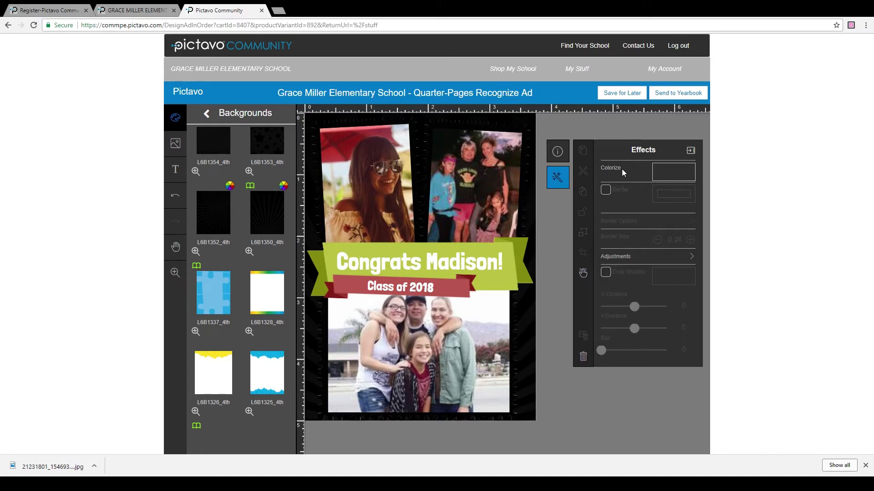
Step: Colorize the sunburst background, trying magenta, red and yellow tints before settling on teal
{"action": "left_click", "coordinate": [669, 173]}
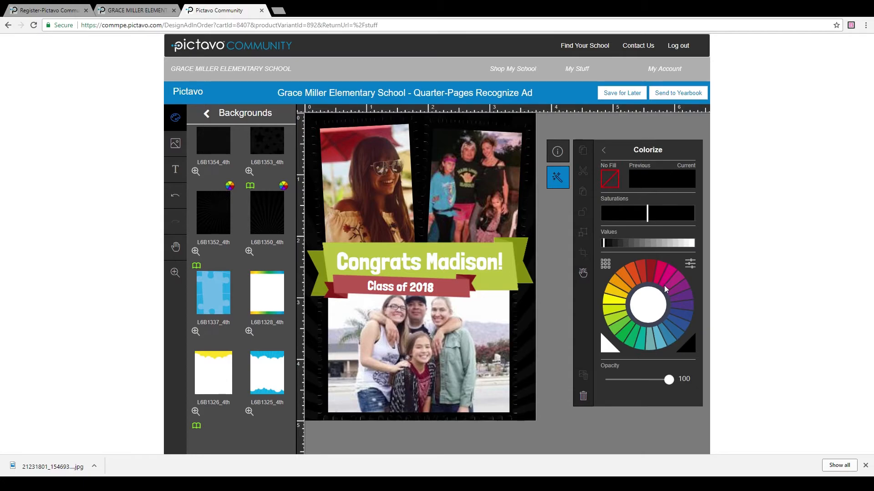
{"action": "left_click", "coordinate": [662, 273]}
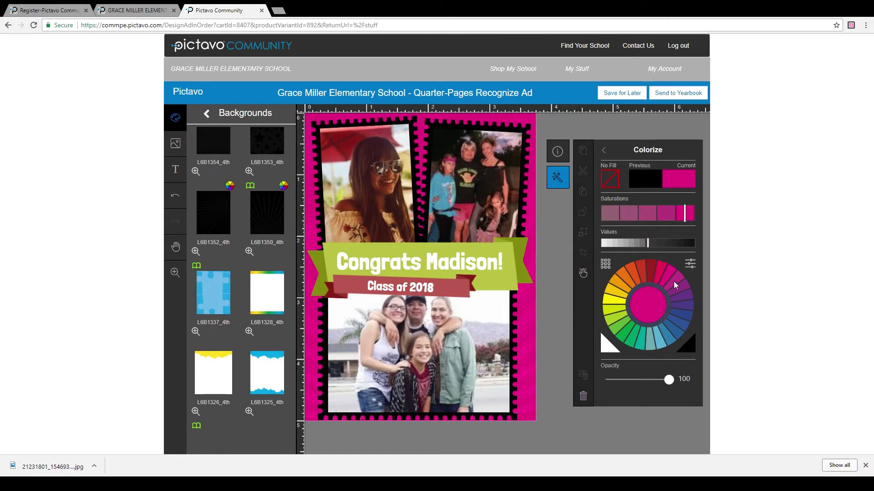
{"action": "left_click", "coordinate": [641, 274]}
{"action": "left_click", "coordinate": [612, 302]}
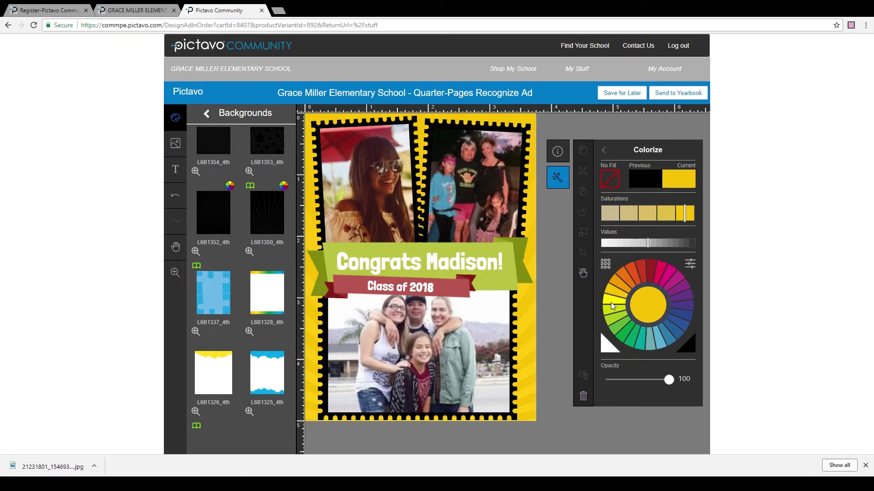
{"action": "left_click", "coordinate": [611, 302]}
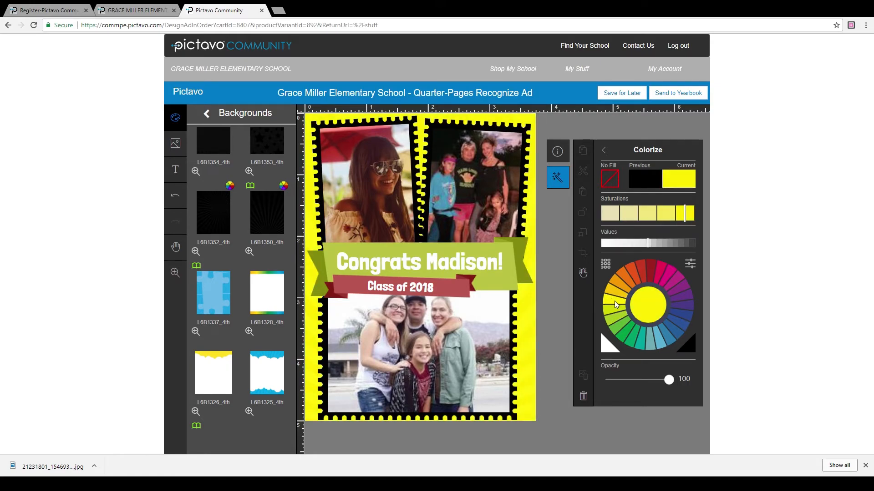
{"action": "left_click", "coordinate": [619, 247]}
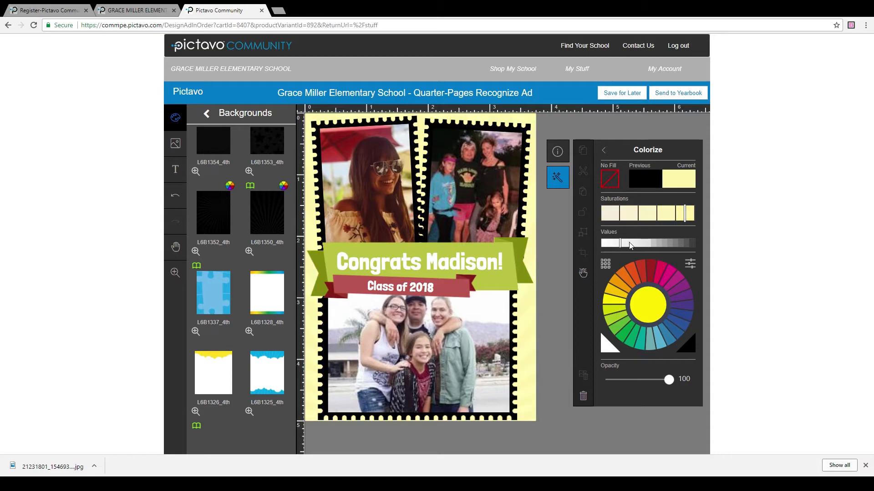
{"action": "left_click", "coordinate": [631, 246]}
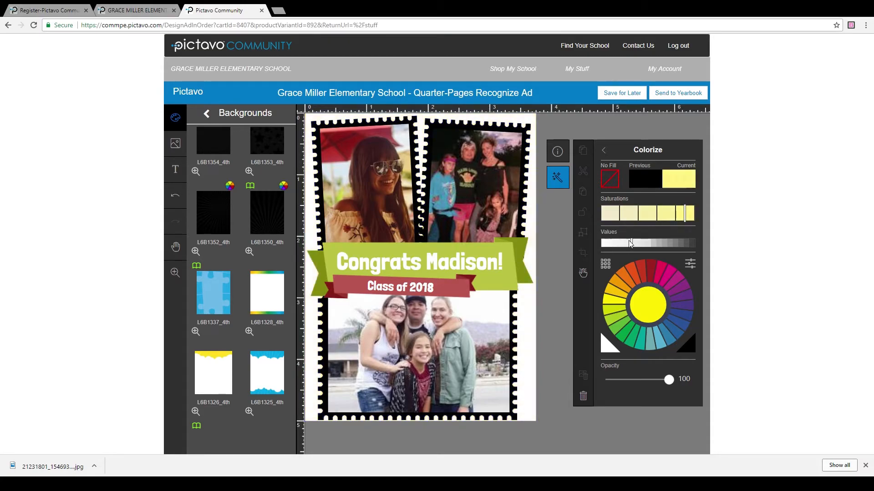
{"action": "left_click", "coordinate": [616, 213]}
{"action": "left_click", "coordinate": [647, 213]}
{"action": "left_click", "coordinate": [666, 213]}
{"action": "left_click", "coordinate": [653, 347]}
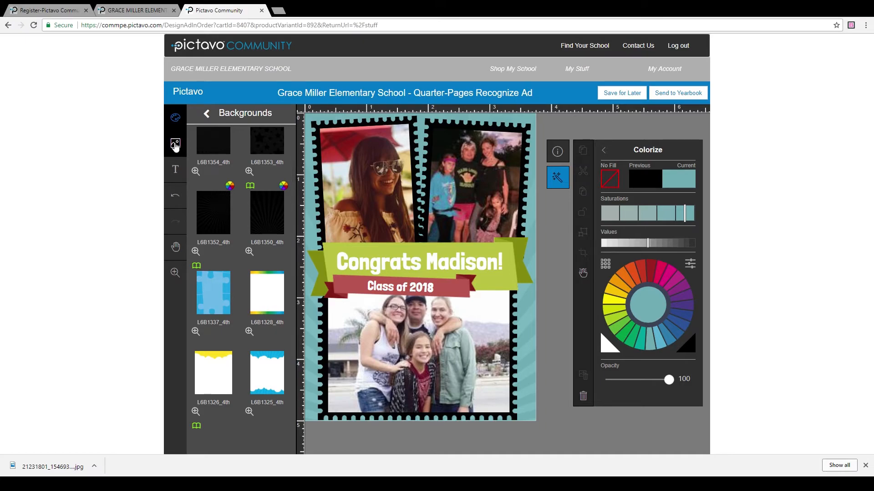
Step: Browse Art > Accents > Embellishments and scroll down to the heart accents
{"action": "left_click", "coordinate": [176, 119]}
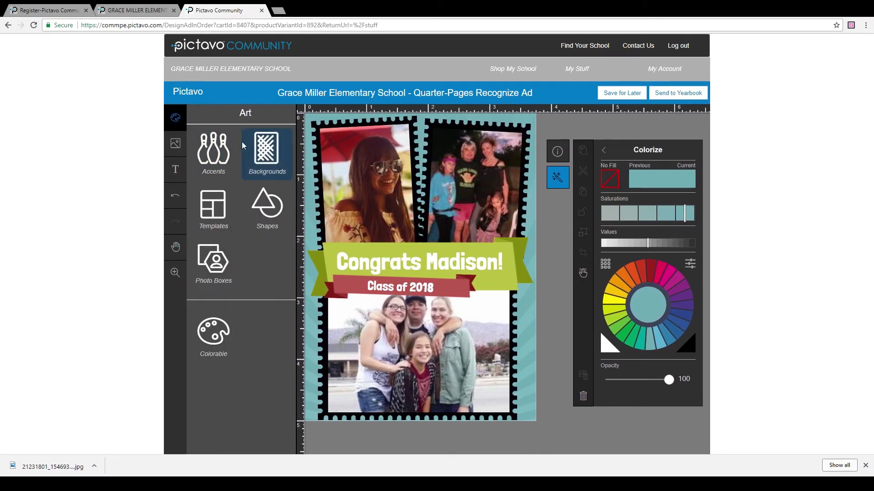
{"action": "left_click", "coordinate": [218, 158]}
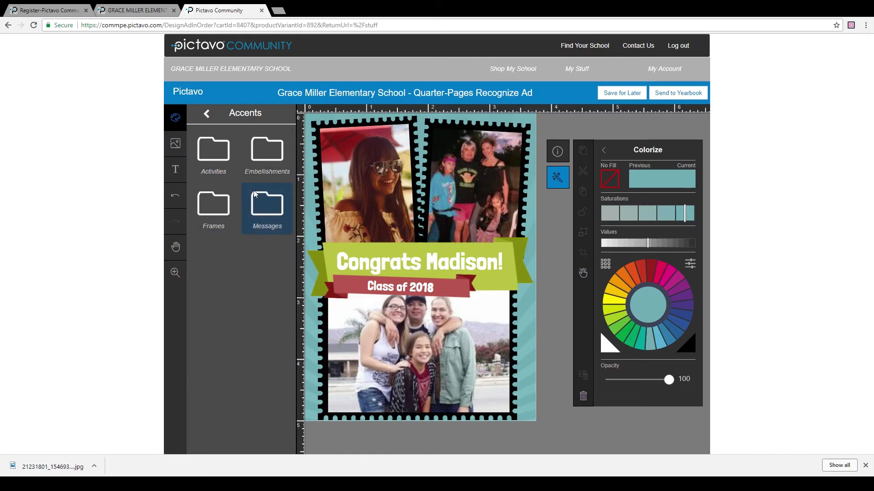
{"action": "left_click", "coordinate": [263, 154]}
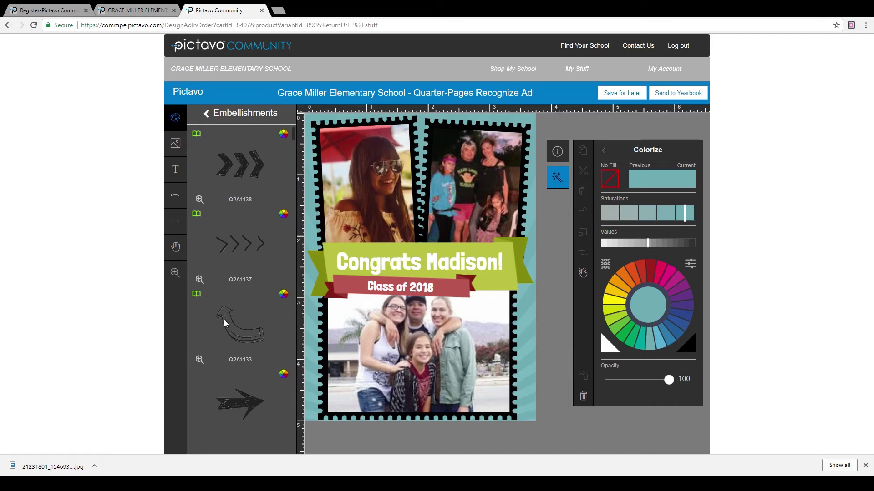
{"action": "scroll", "coordinate": [226, 352], "scroll_direction": "down", "scroll_amount": 10}
{"action": "scroll", "coordinate": [230, 406], "scroll_direction": "down", "scroll_amount": 3}
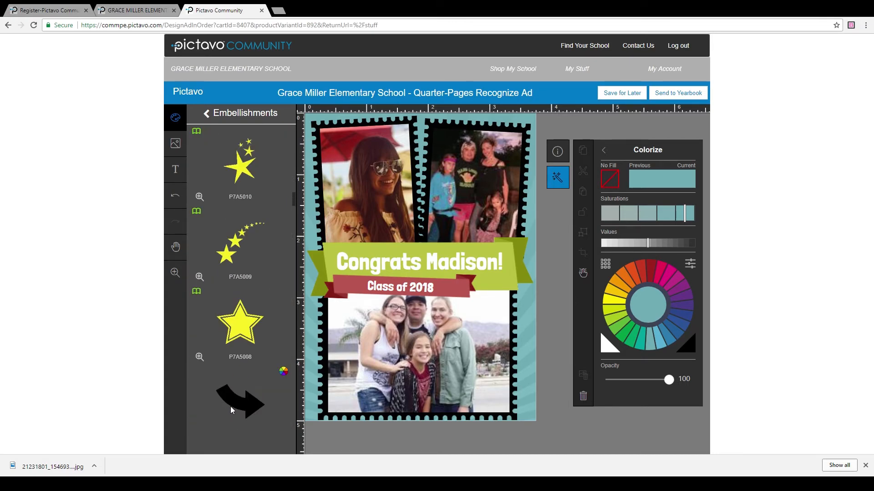
{"action": "scroll", "coordinate": [230, 406], "scroll_direction": "down", "scroll_amount": 5}
{"action": "scroll", "coordinate": [247, 368], "scroll_direction": "down", "scroll_amount": 3}
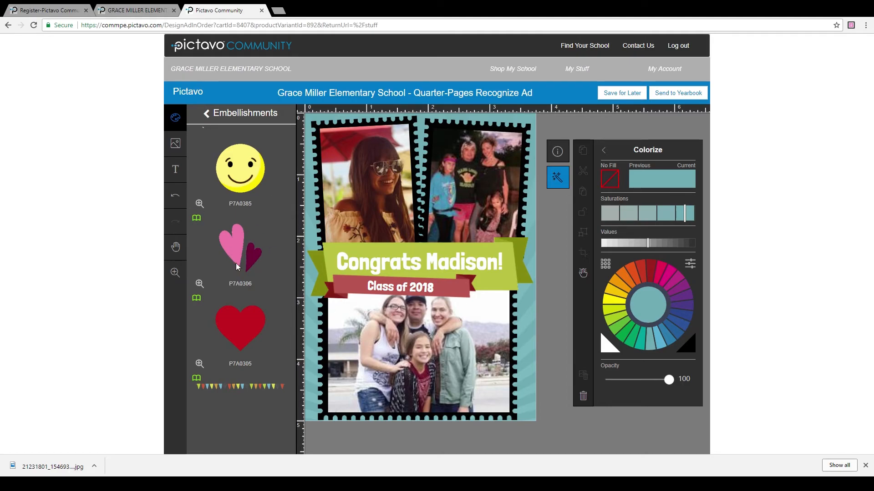
Step: Add the pink hearts embellishment, shrink it, and tilt it at the banner's left end
{"action": "left_click_drag", "start_coordinate": [236, 249], "coordinate": [467, 346]}
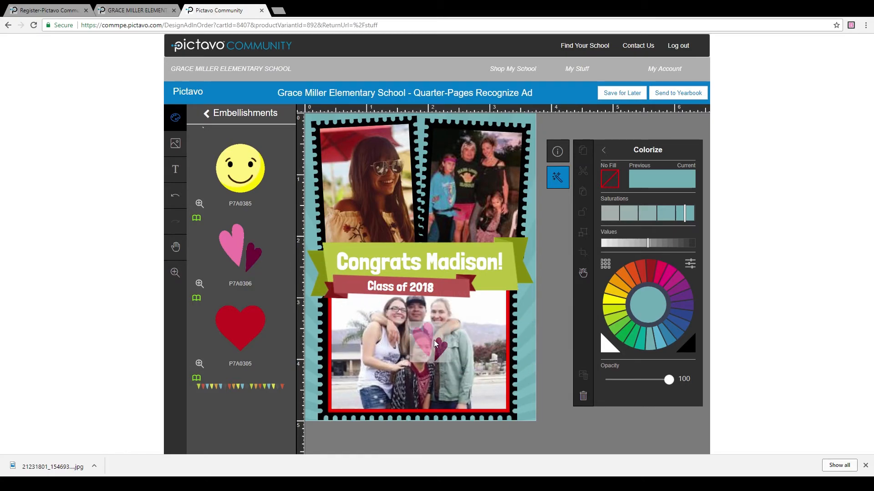
{"action": "left_click_drag", "start_coordinate": [417, 329], "coordinate": [311, 264]}
{"action": "left_click_drag", "start_coordinate": [354, 287], "coordinate": [446, 279]}
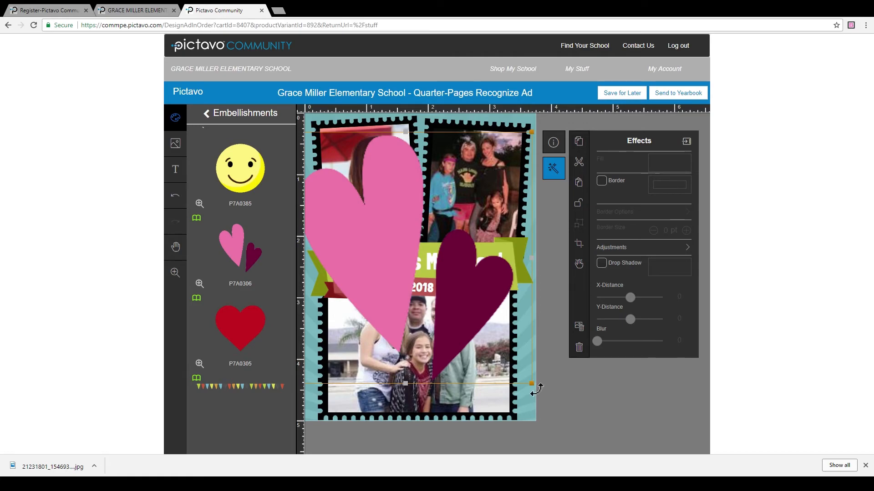
{"action": "left_click_drag", "start_coordinate": [530, 384], "coordinate": [529, 382]}
{"action": "left_click_drag", "start_coordinate": [471, 324], "coordinate": [325, 254]}
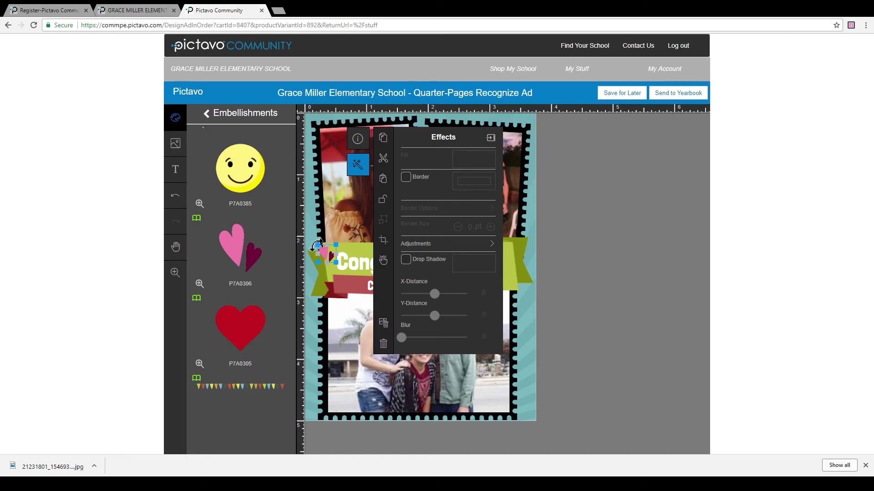
{"action": "left_click_drag", "start_coordinate": [316, 245], "coordinate": [317, 241]}
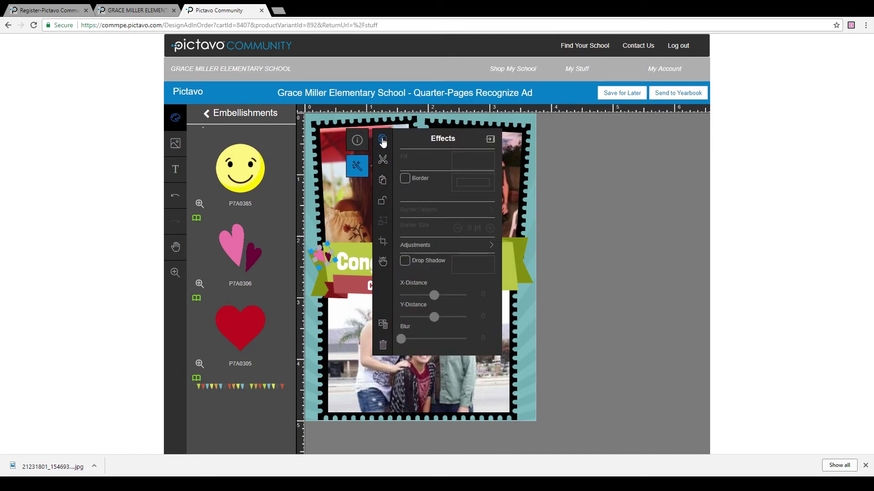
Step: Duplicate the pink hearts and move the copy to the banner's right end
{"action": "left_click", "coordinate": [383, 187]}
{"action": "left_click_drag", "start_coordinate": [355, 281], "coordinate": [520, 285]}
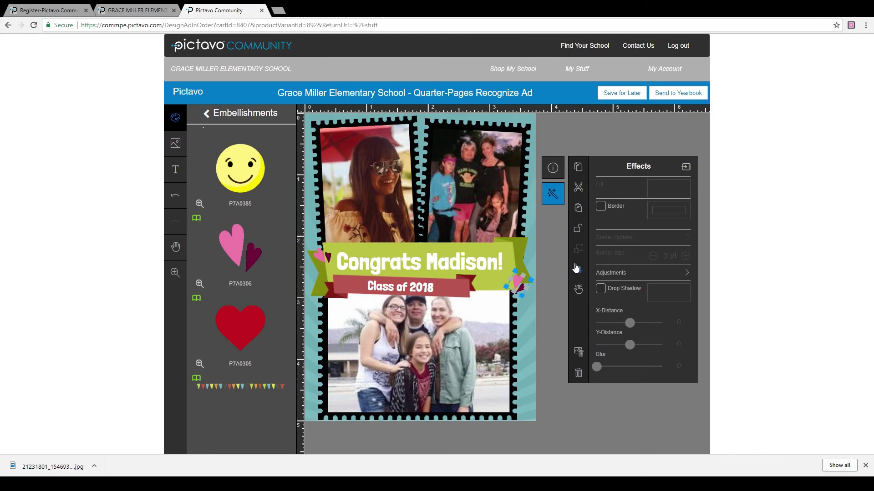
Step: Send the ad to the yearbook and tick the proofed-work approval checkbox
{"action": "left_click", "coordinate": [673, 95]}
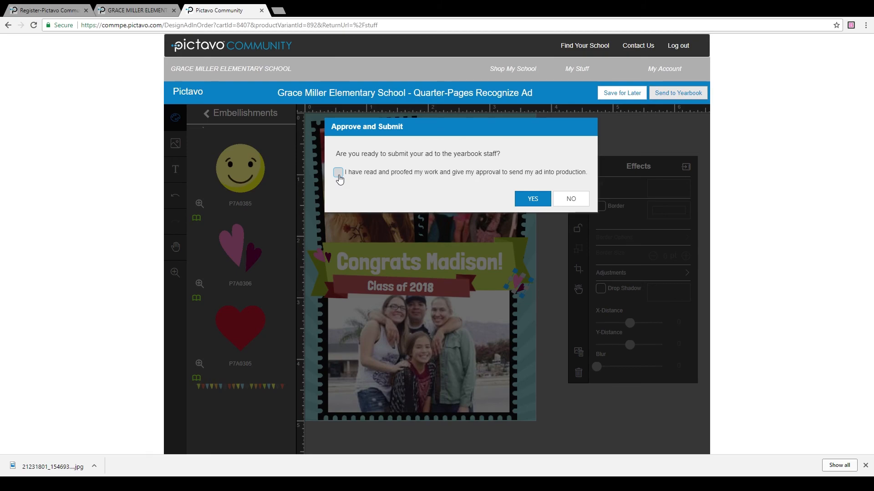
{"action": "left_click", "coordinate": [338, 174]}
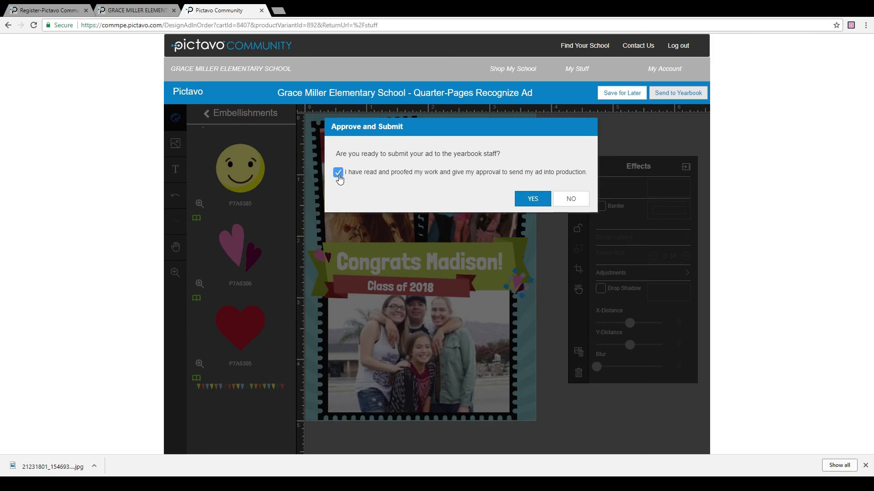